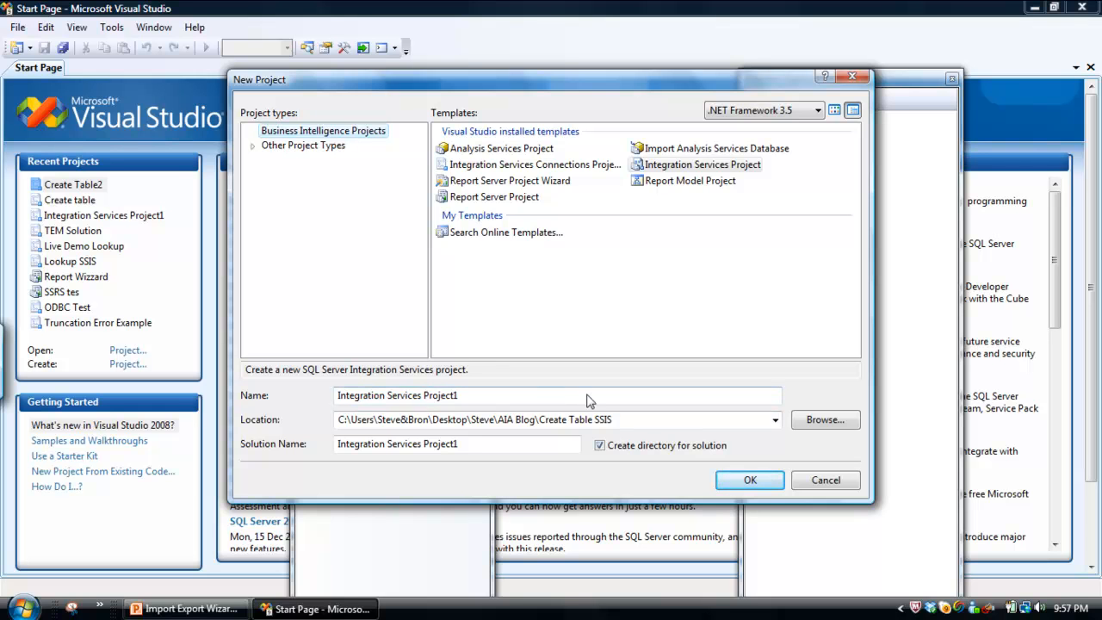
- Create the Integration Services project Integration Services Project1 and start the SSIS Import and Export Wizard for its SSIS packages
{"action": "left_click", "coordinate": [750, 482]}
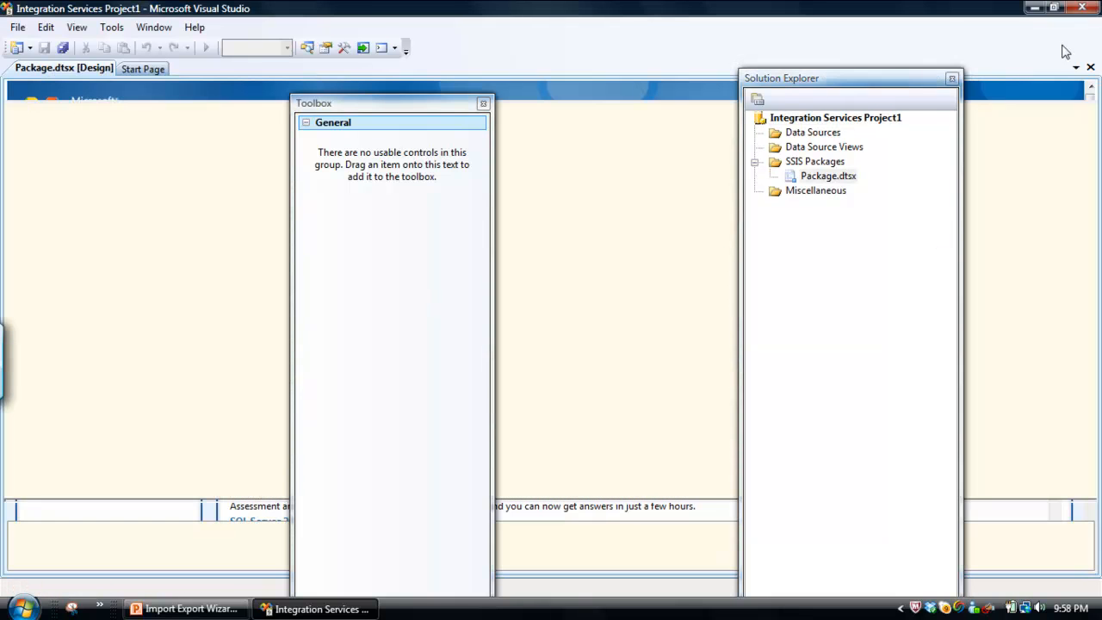
{"action": "left_click", "coordinate": [820, 177]}
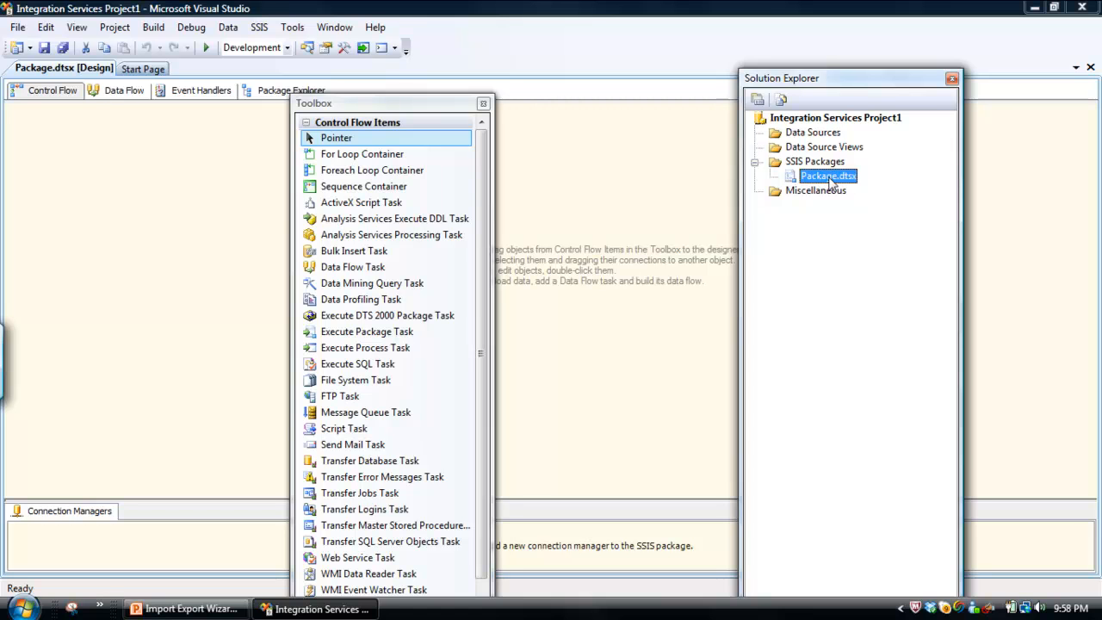
{"action": "left_click", "coordinate": [801, 163]}
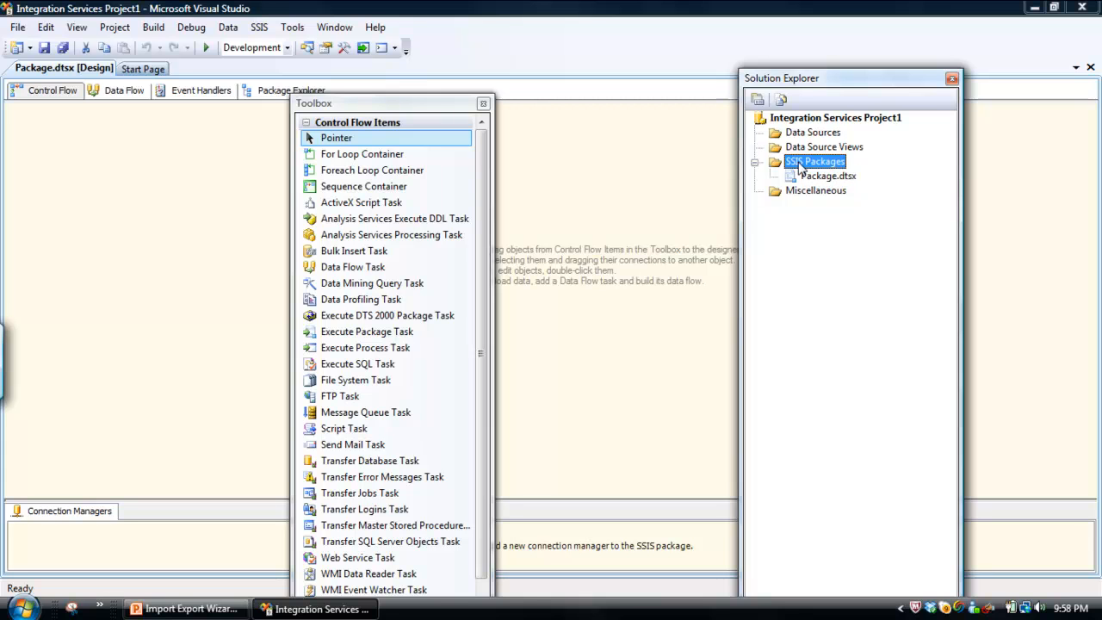
{"action": "right_click", "coordinate": [805, 167]}
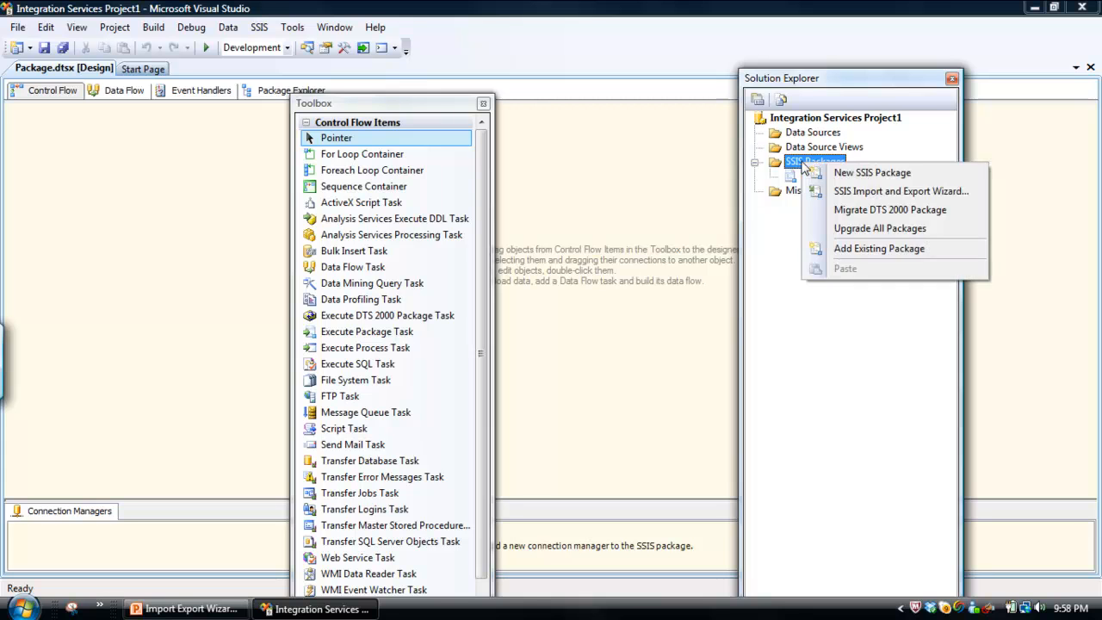
{"action": "left_click", "coordinate": [871, 192]}
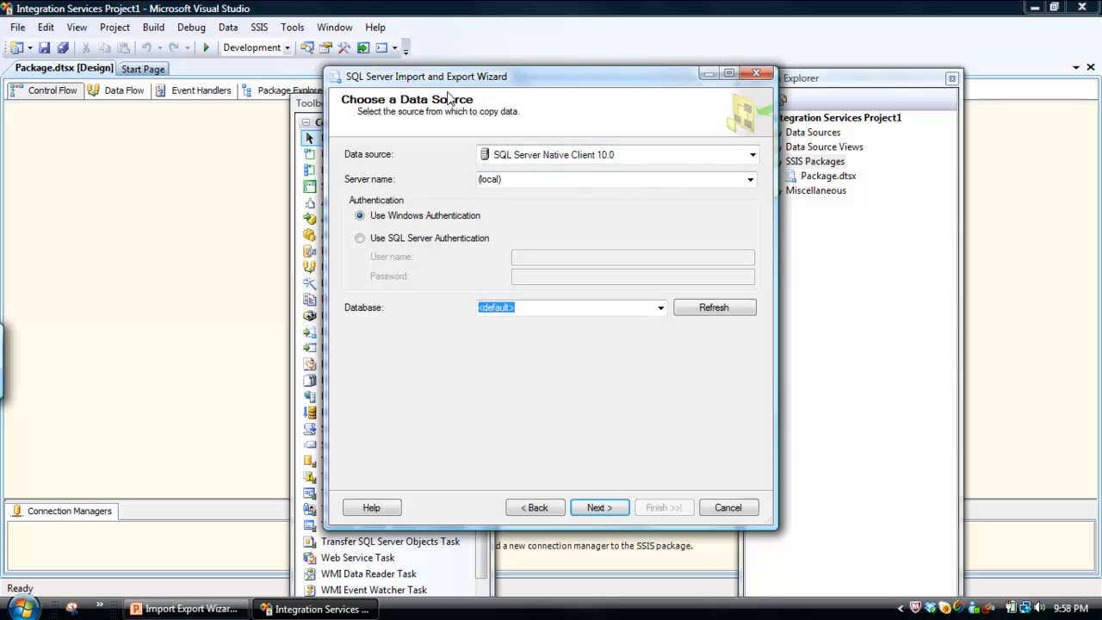
- Set the data source to Flat File Source and load the text file Raw Data Create Table from the Create Table SSIS folder
{"action": "left_click", "coordinate": [752, 155]}
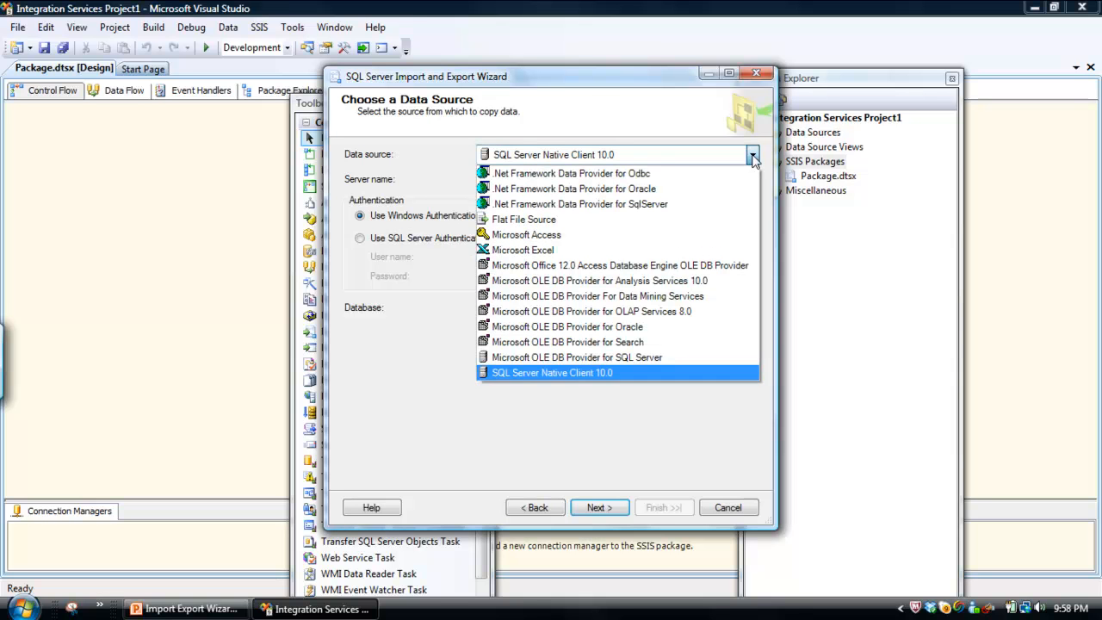
{"action": "left_click", "coordinate": [567, 220]}
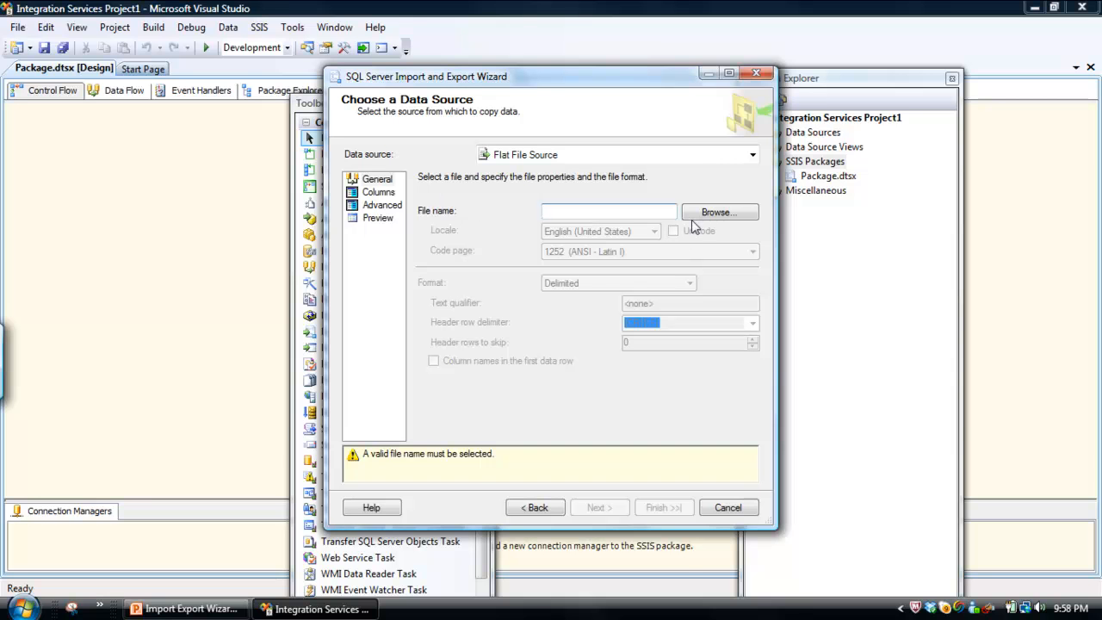
{"action": "left_click", "coordinate": [699, 215]}
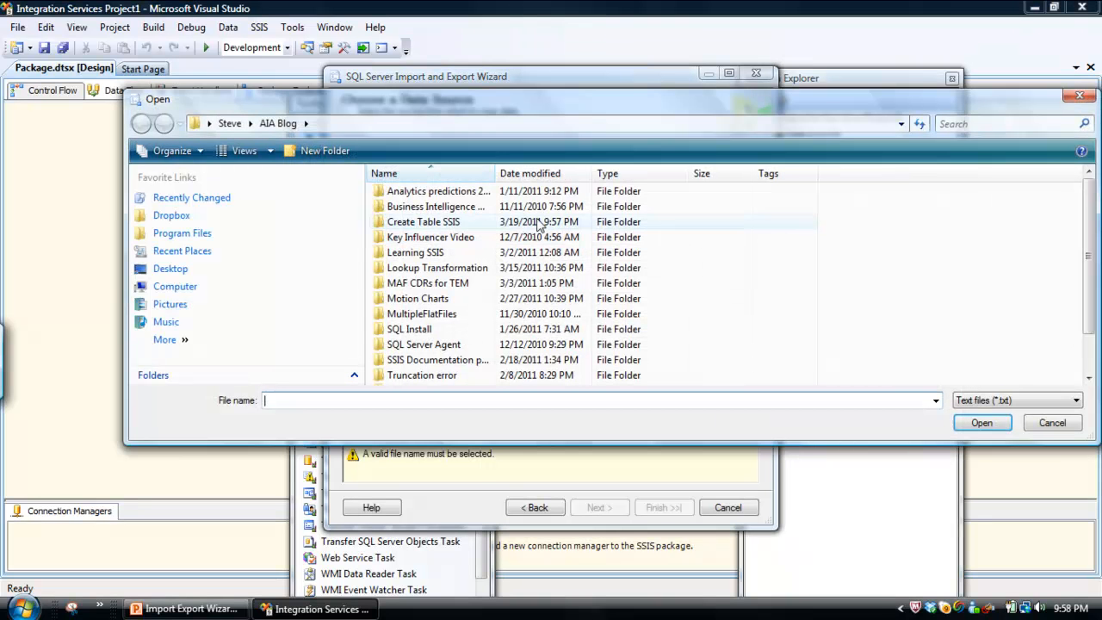
{"action": "double_click", "coordinate": [428, 222]}
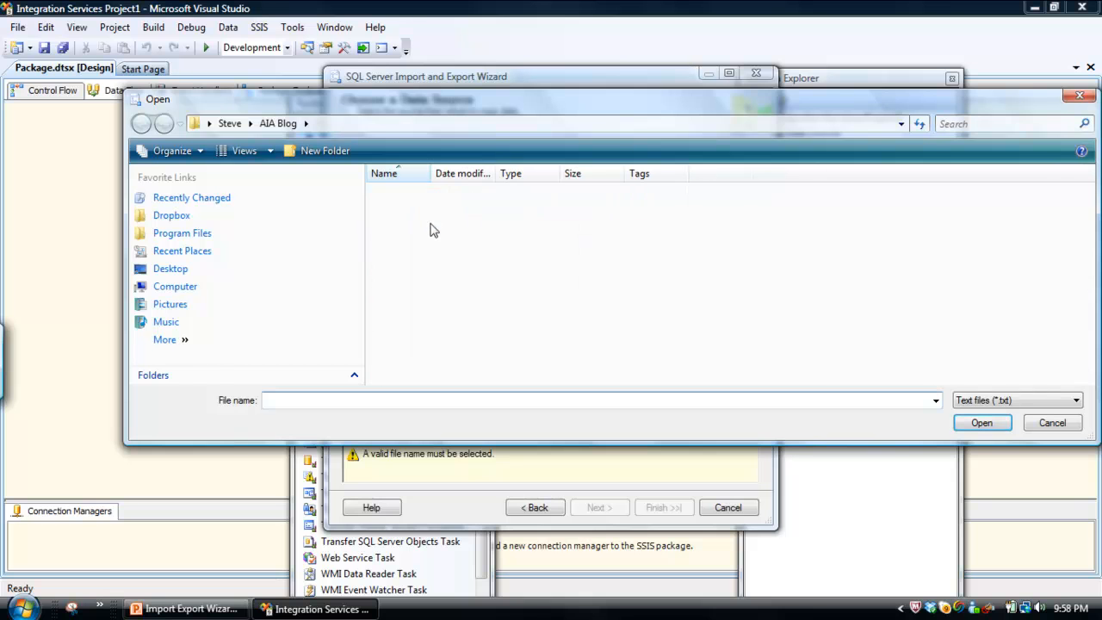
{"action": "left_click", "coordinate": [430, 213]}
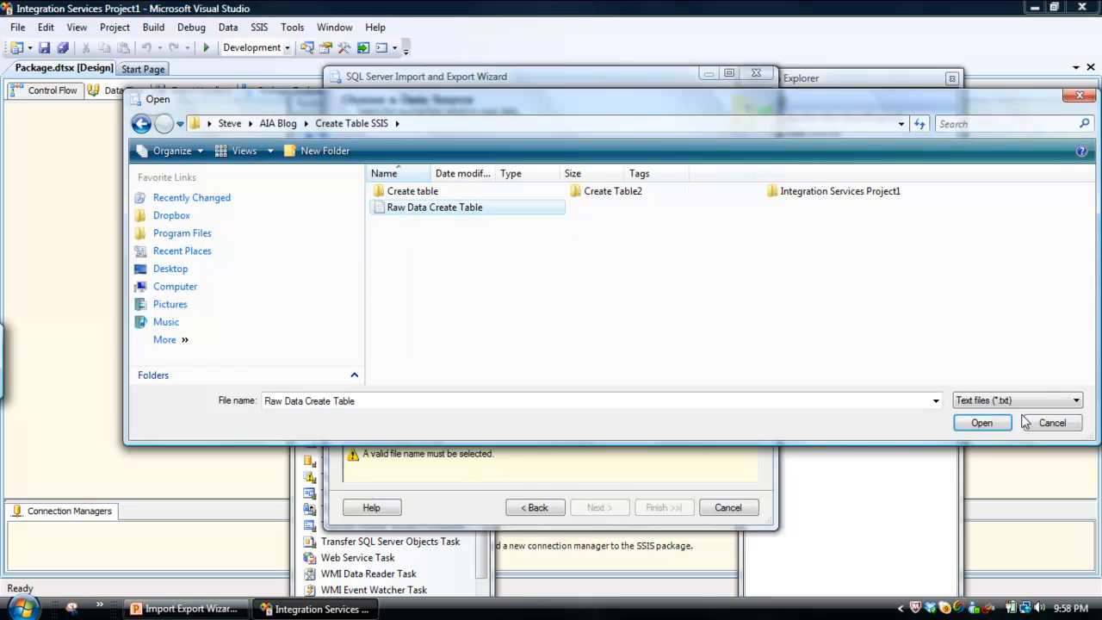
{"action": "left_click", "coordinate": [1076, 401]}
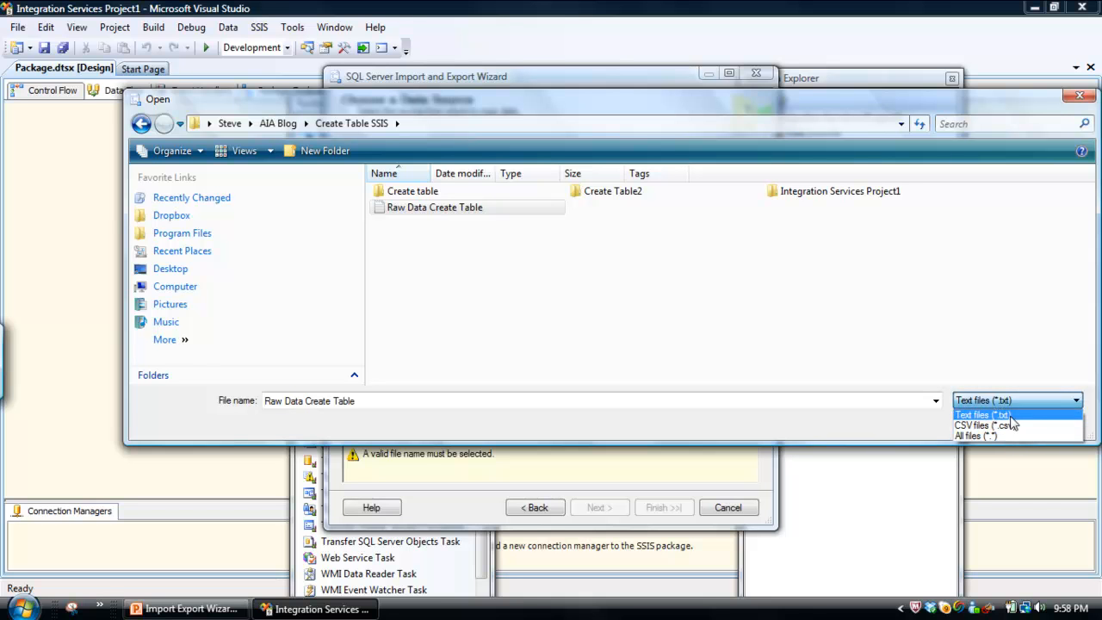
{"action": "left_click", "coordinate": [1013, 415]}
{"action": "left_click", "coordinate": [401, 209]}
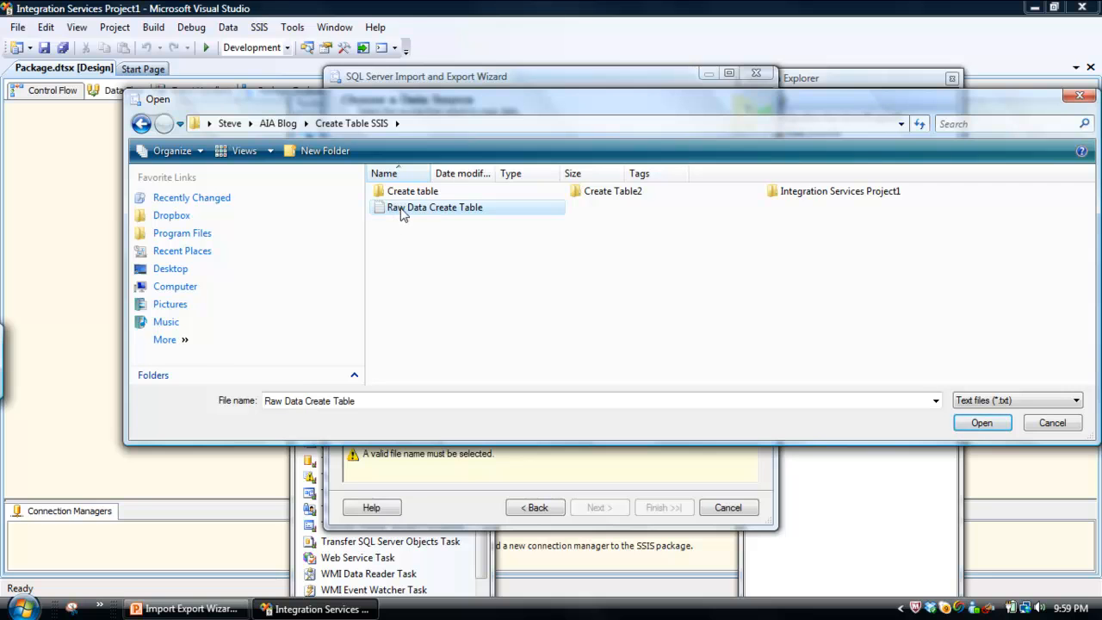
{"action": "left_click", "coordinate": [982, 423]}
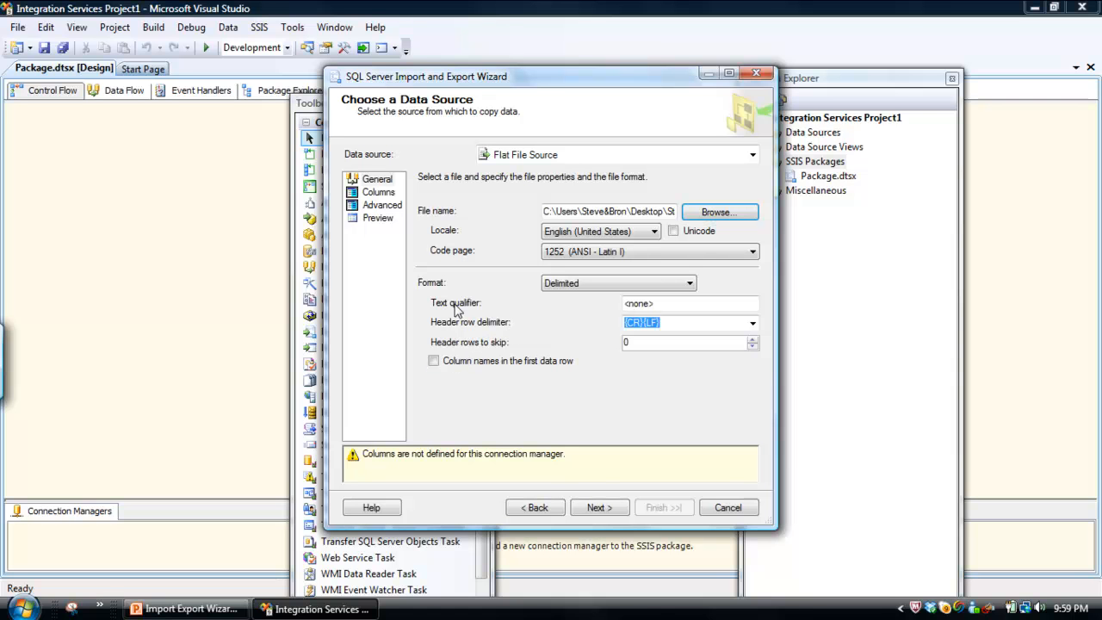
- Mark the first data row as containing column names and check the source file's column delimiters and row preview
{"action": "left_click", "coordinate": [435, 365]}
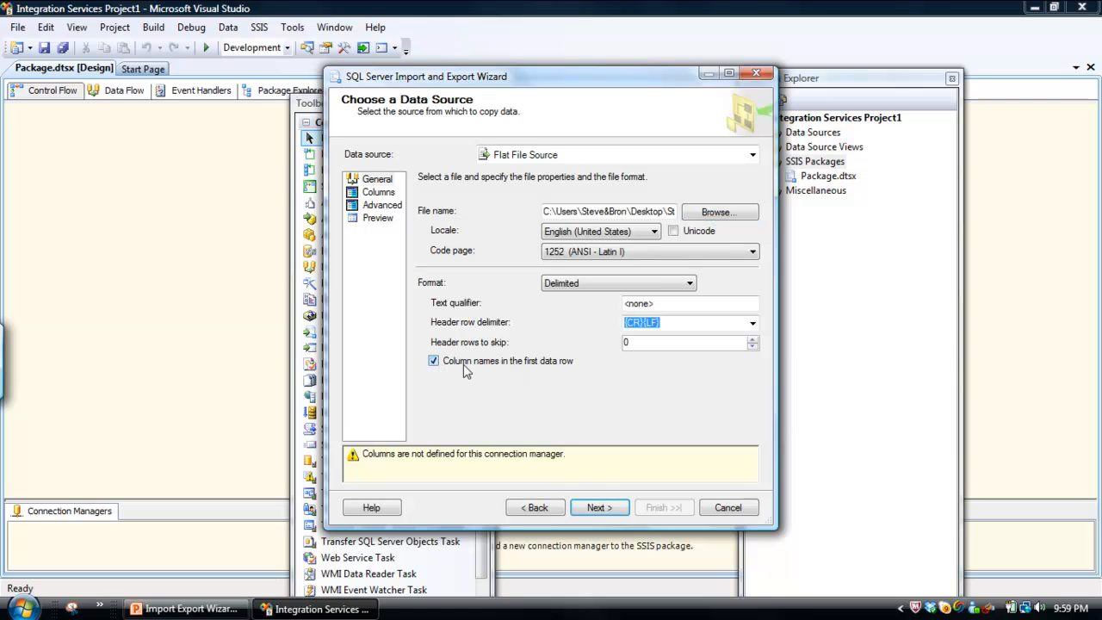
{"action": "left_click", "coordinate": [379, 193]}
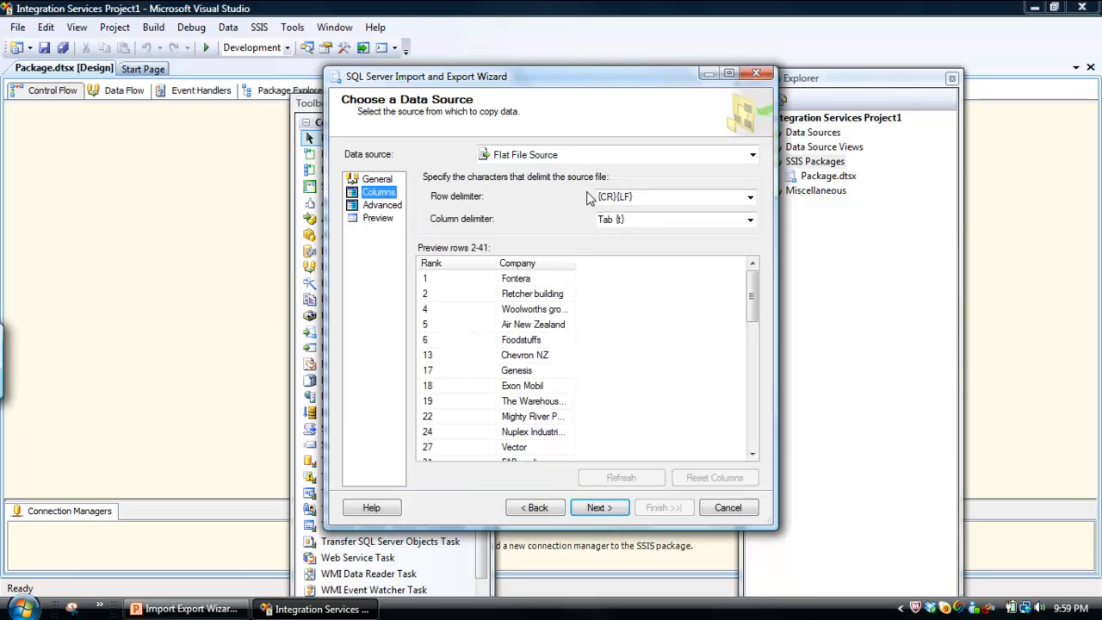
{"action": "left_click_drag", "start_coordinate": [759, 307], "coordinate": [753, 279]}
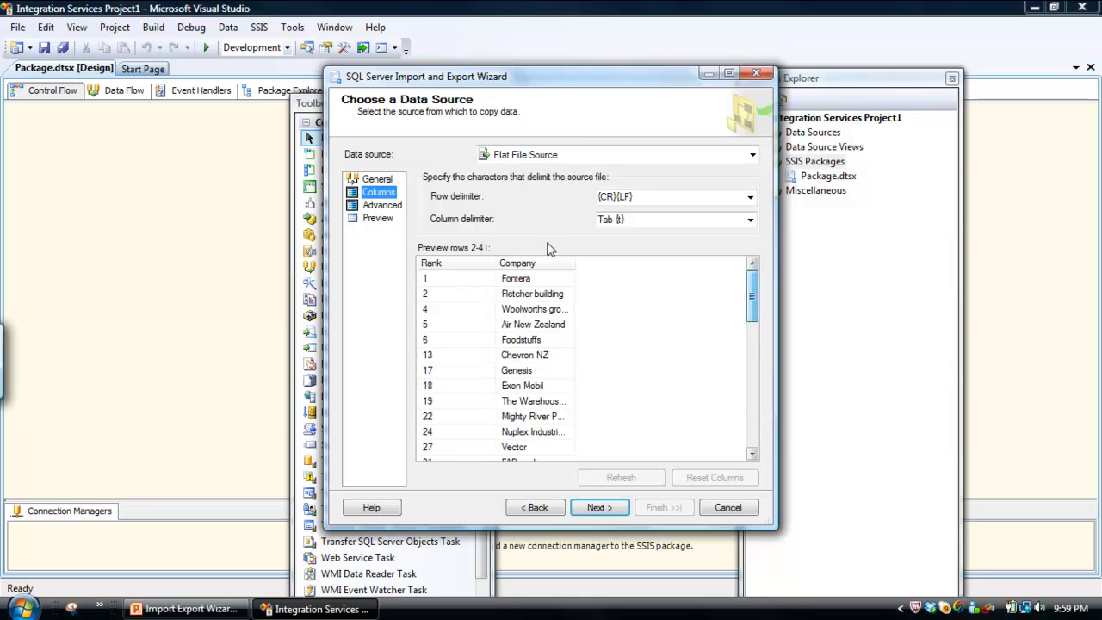
{"action": "left_click", "coordinate": [387, 181]}
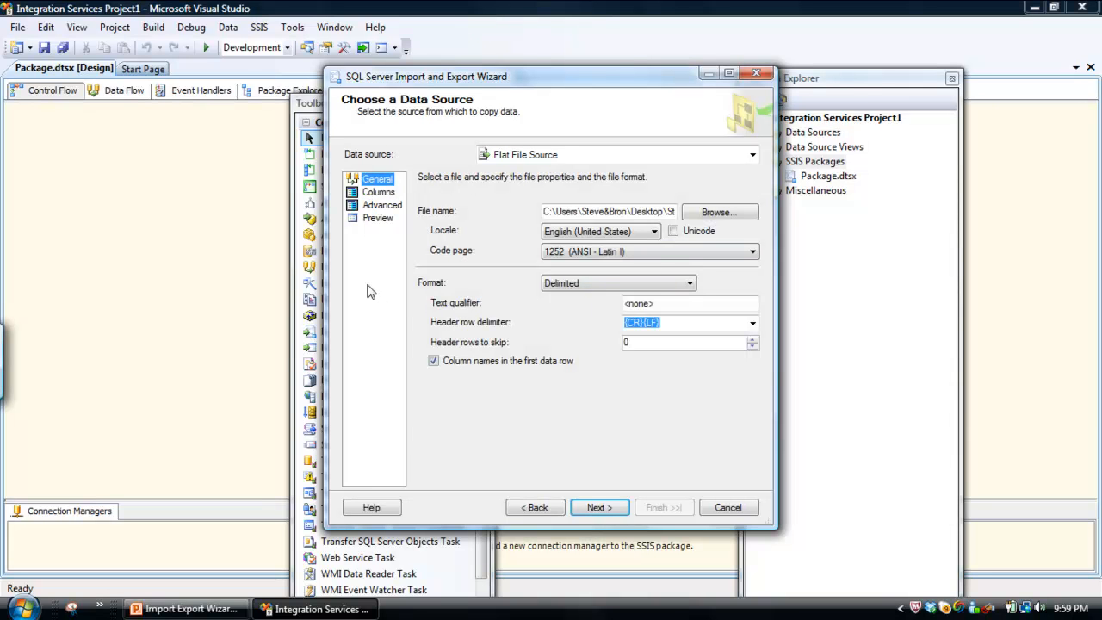
{"action": "left_click", "coordinate": [379, 192]}
- Examine the advanced properties of the Rank and Company columns and preview the source rows
{"action": "left_click", "coordinate": [381, 206]}
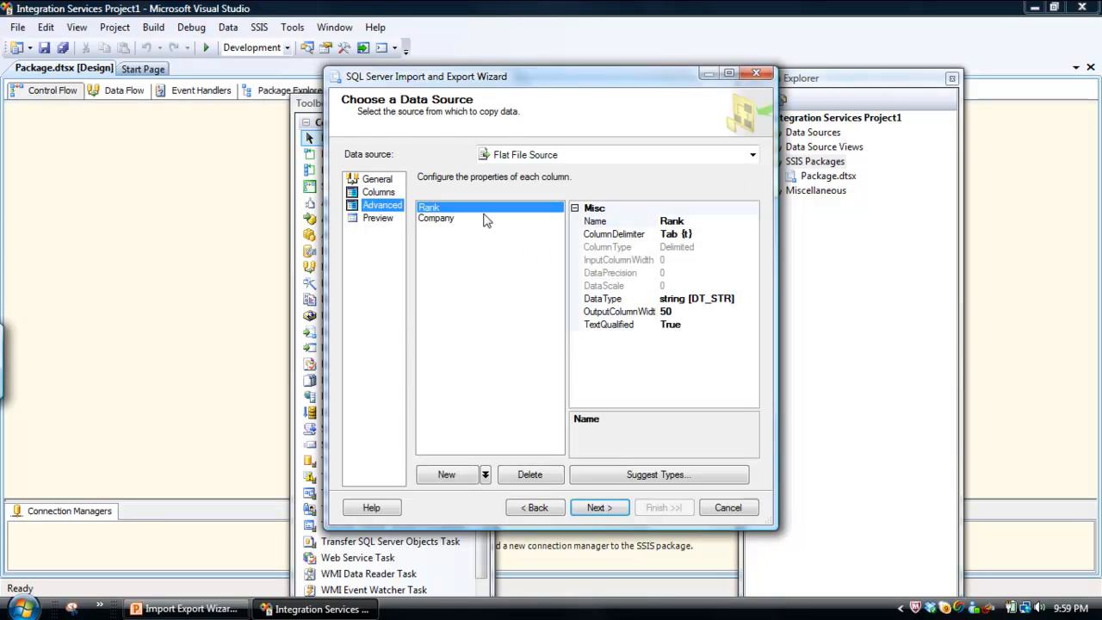
{"action": "left_click", "coordinate": [444, 220]}
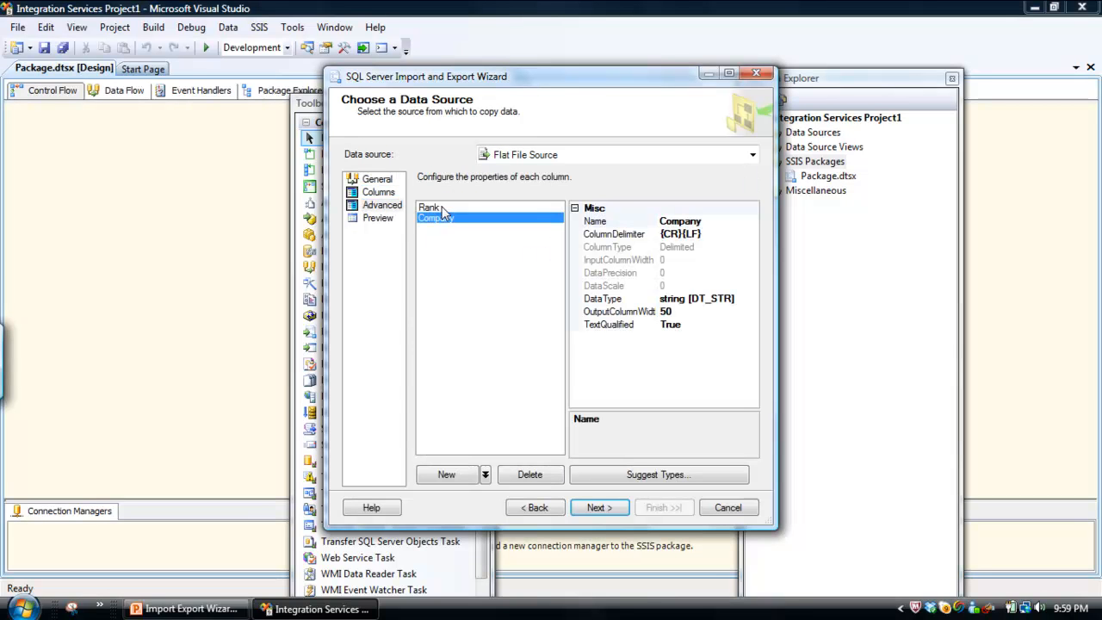
{"action": "left_click", "coordinate": [442, 209]}
{"action": "left_click", "coordinate": [440, 217]}
{"action": "left_click", "coordinate": [440, 209]}
{"action": "left_click", "coordinate": [441, 218]}
{"action": "left_click", "coordinate": [436, 209]}
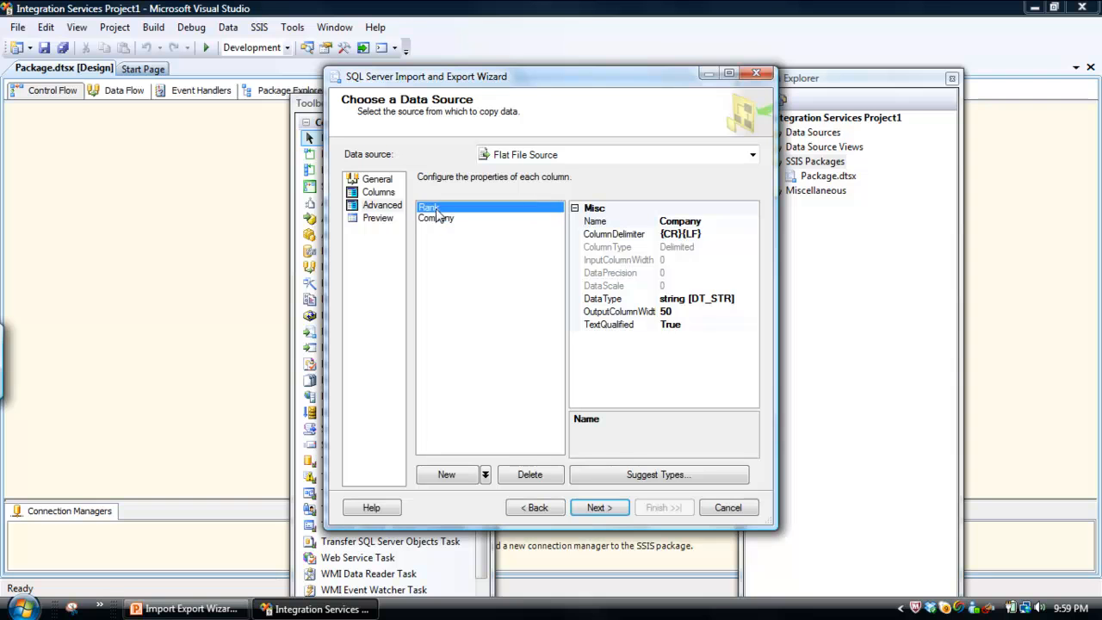
{"action": "left_click", "coordinate": [439, 219]}
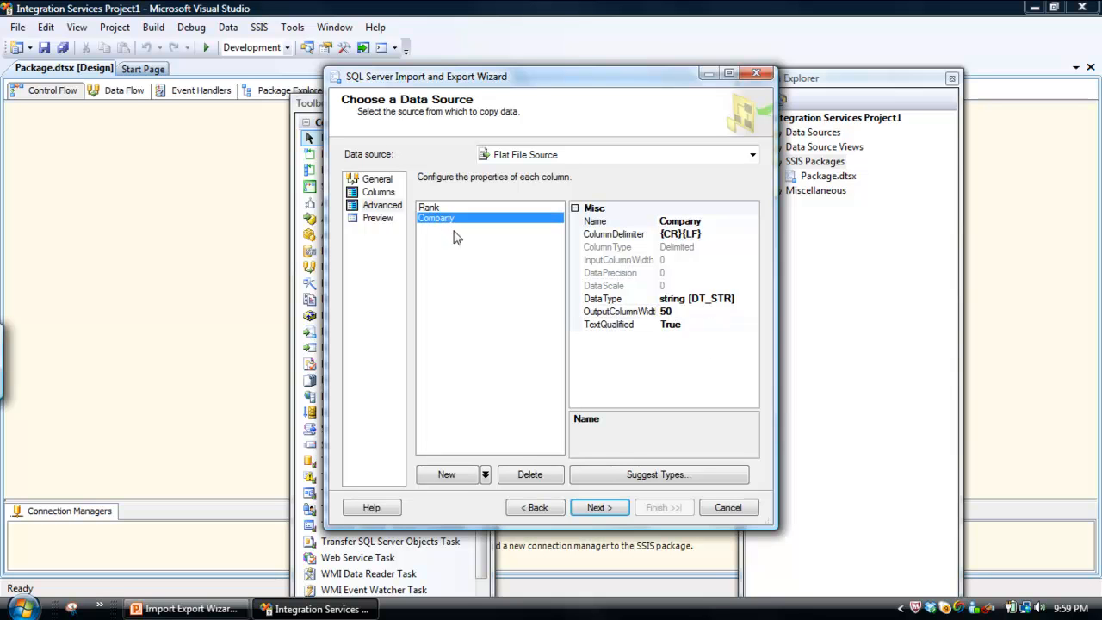
{"action": "left_click", "coordinate": [438, 209]}
{"action": "left_click", "coordinate": [436, 220]}
{"action": "left_click", "coordinate": [434, 208]}
{"action": "left_click", "coordinate": [435, 218]}
{"action": "left_click", "coordinate": [378, 218]}
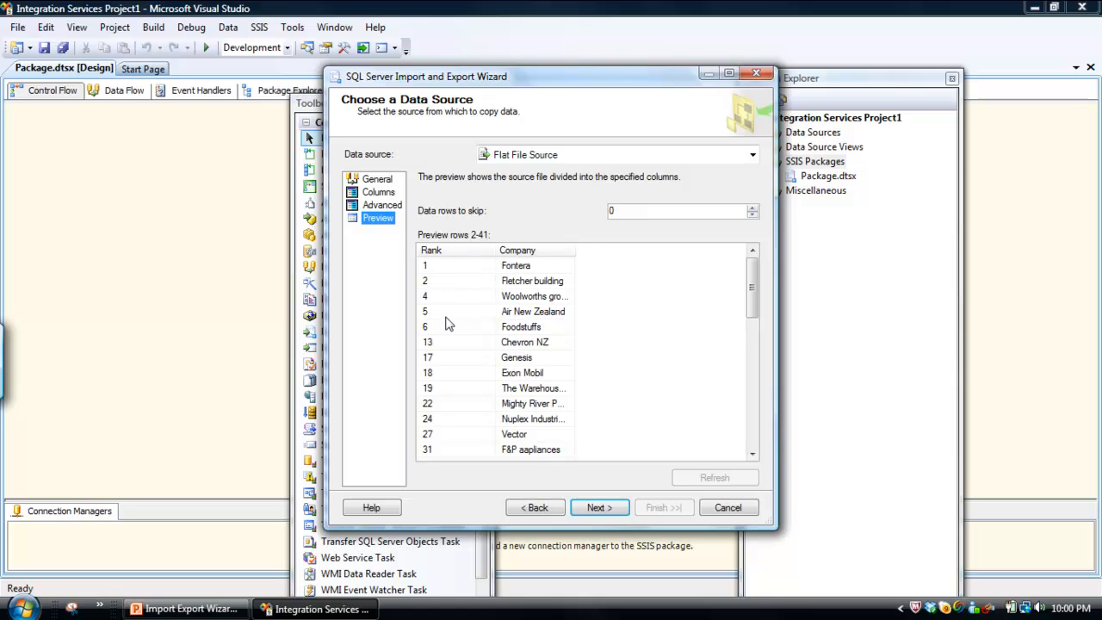
- Proceed to the destination settings and choose the NAMEDINSTANCE server as the destination server
{"action": "left_click", "coordinate": [601, 507]}
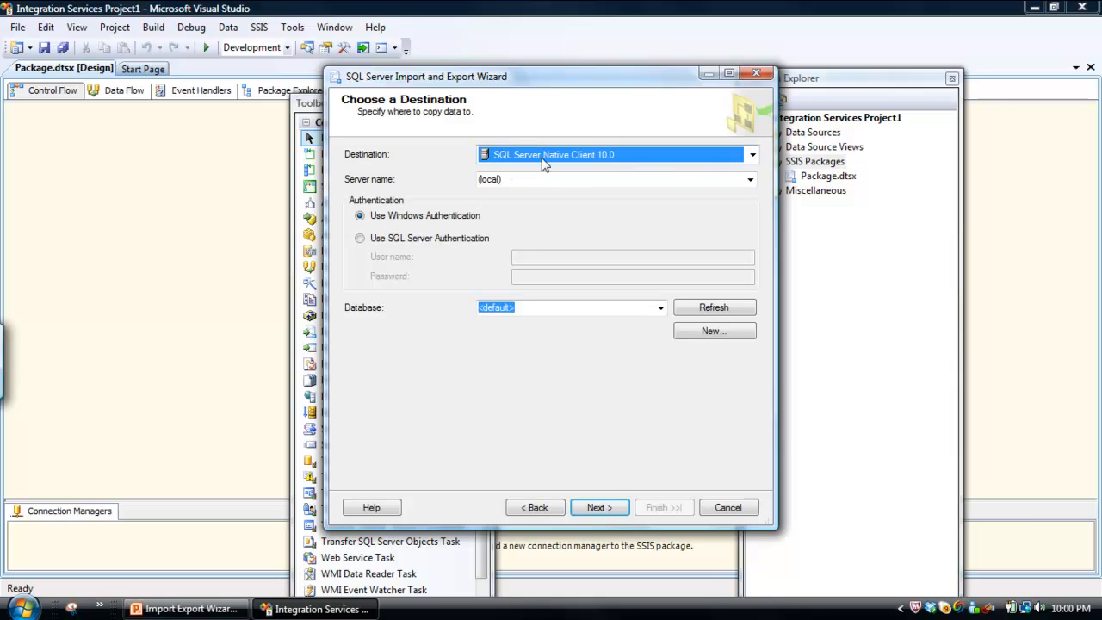
{"action": "left_click", "coordinate": [751, 181]}
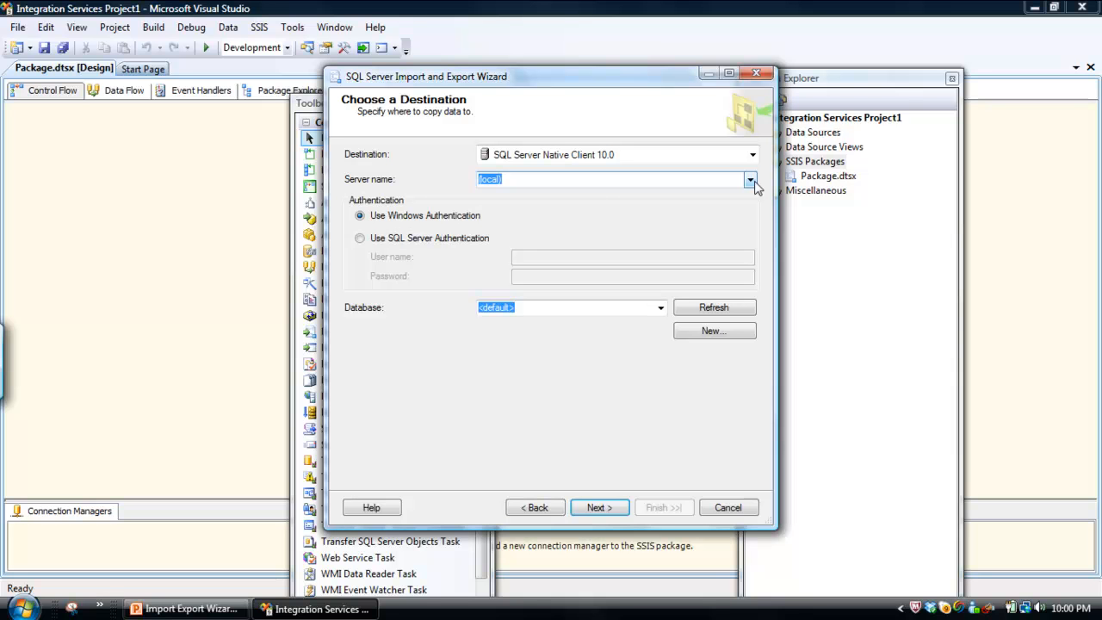
{"action": "left_click", "coordinate": [751, 181]}
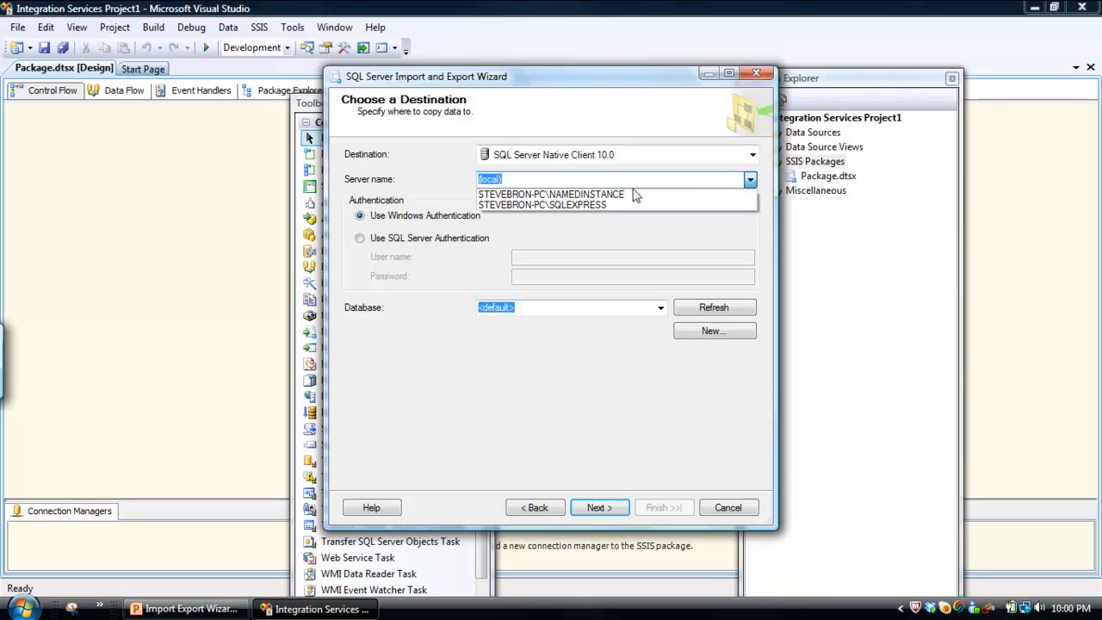
{"action": "left_click", "coordinate": [553, 195]}
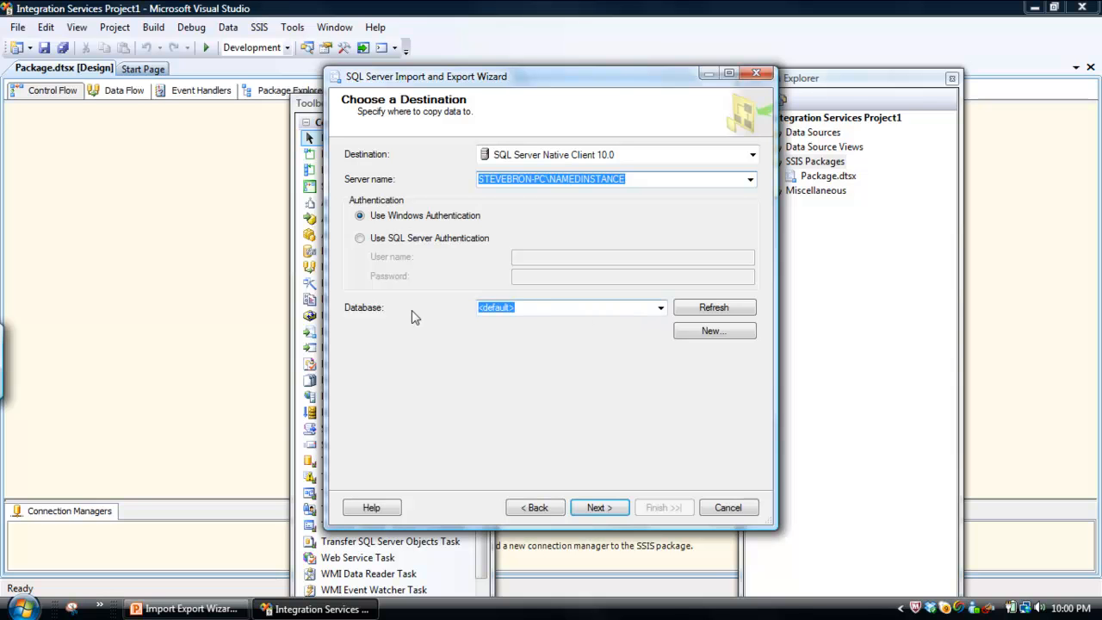
- Create a new destination database named DatabaseOne with the default file sizes and accept the destination settings
{"action": "left_click", "coordinate": [720, 334]}
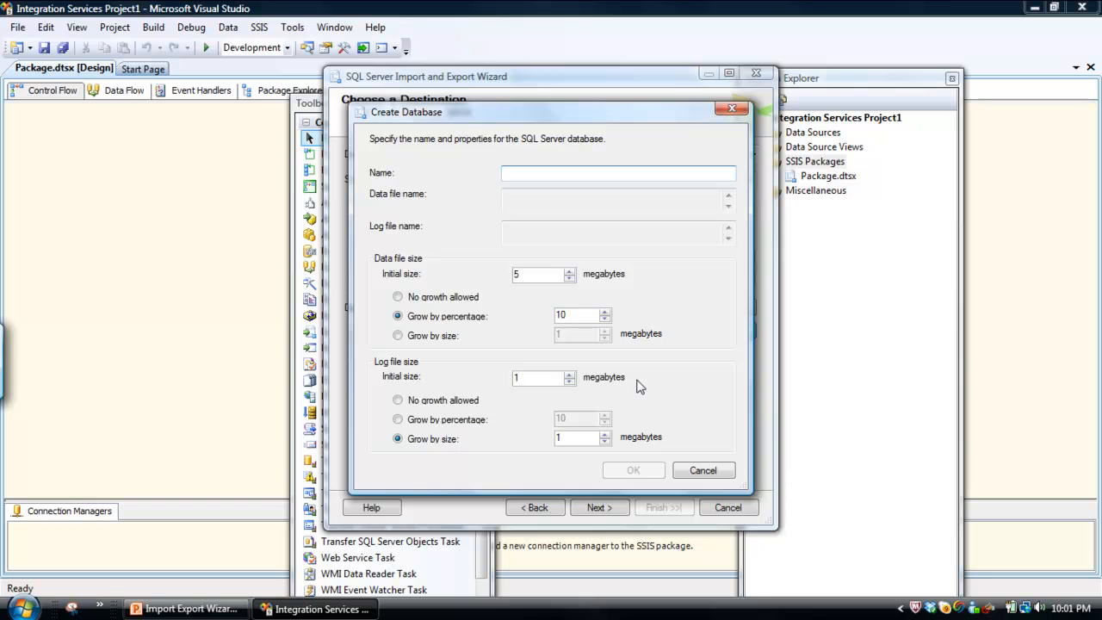
{"action": "type", "text": "C"}
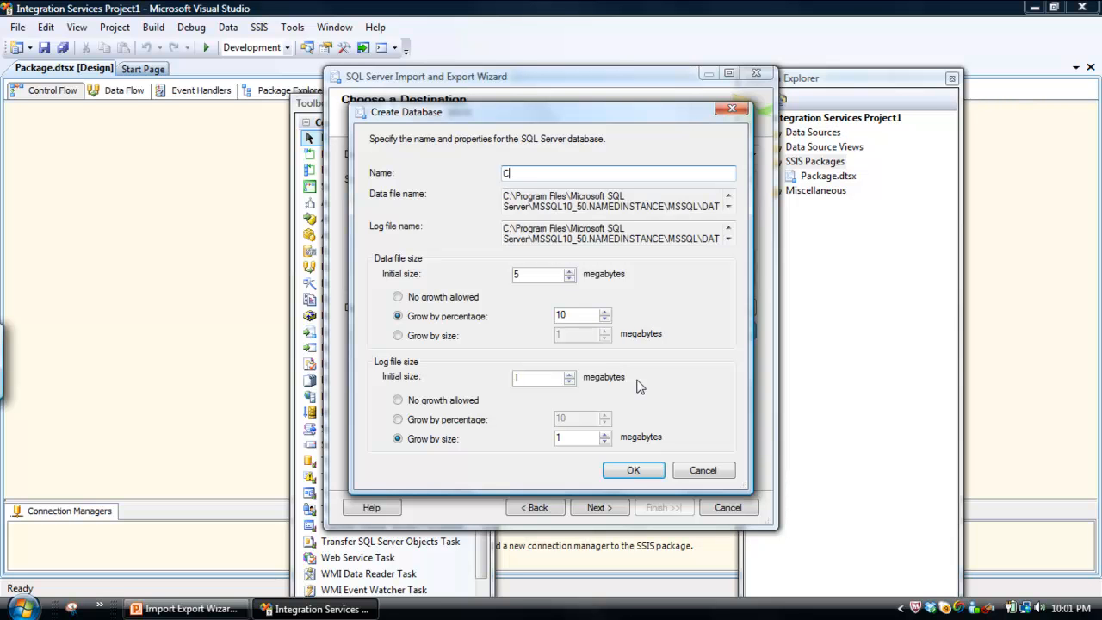
{"action": "key", "text": "BackSpace"}
{"action": "type", "text": "DatabaseOne"}
{"action": "left_click", "coordinate": [638, 475]}
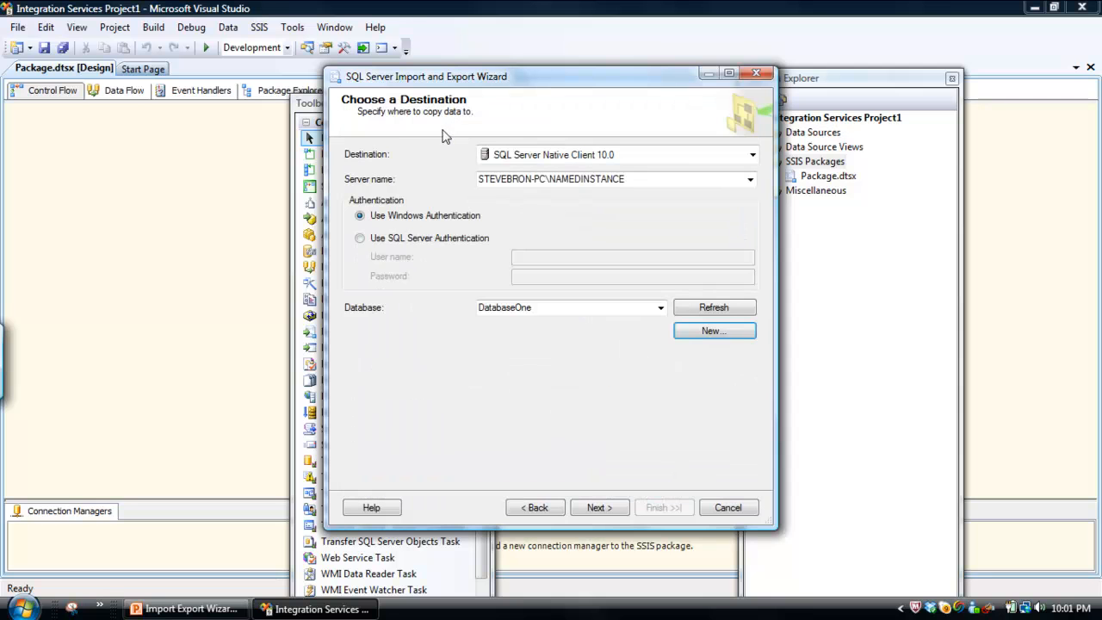
{"action": "left_click", "coordinate": [616, 513]}
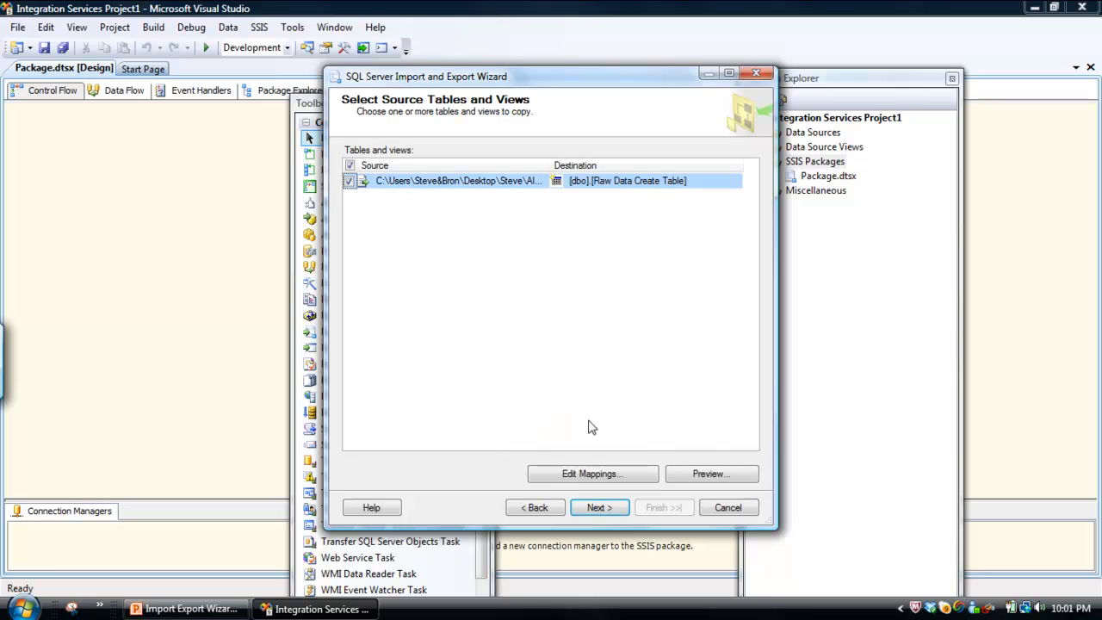
- Review the column mappings and available data types for the Rank and Company destination columns, then accept the mappings
{"action": "left_click", "coordinate": [594, 475]}
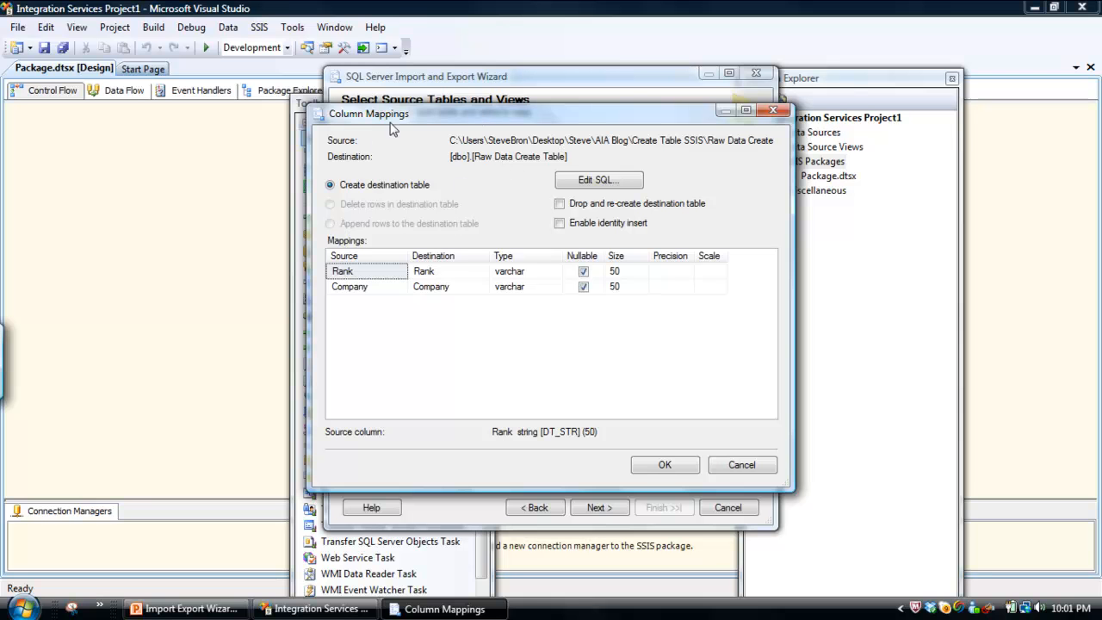
{"action": "mouse_move", "coordinate": [403, 120]}
{"action": "left_mouse_down"}
{"action": "mouse_move", "coordinate": [967, 318]}
{"action": "mouse_move", "coordinate": [418, 53]}
{"action": "mouse_move", "coordinate": [413, 111]}
{"action": "left_mouse_up"}
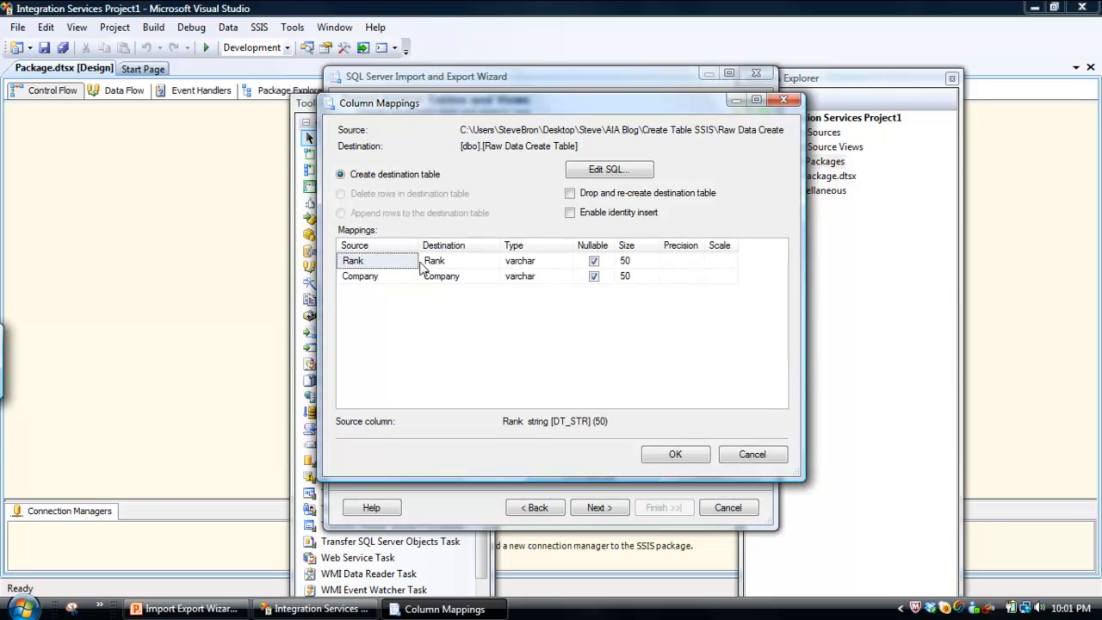
{"action": "left_click", "coordinate": [528, 263]}
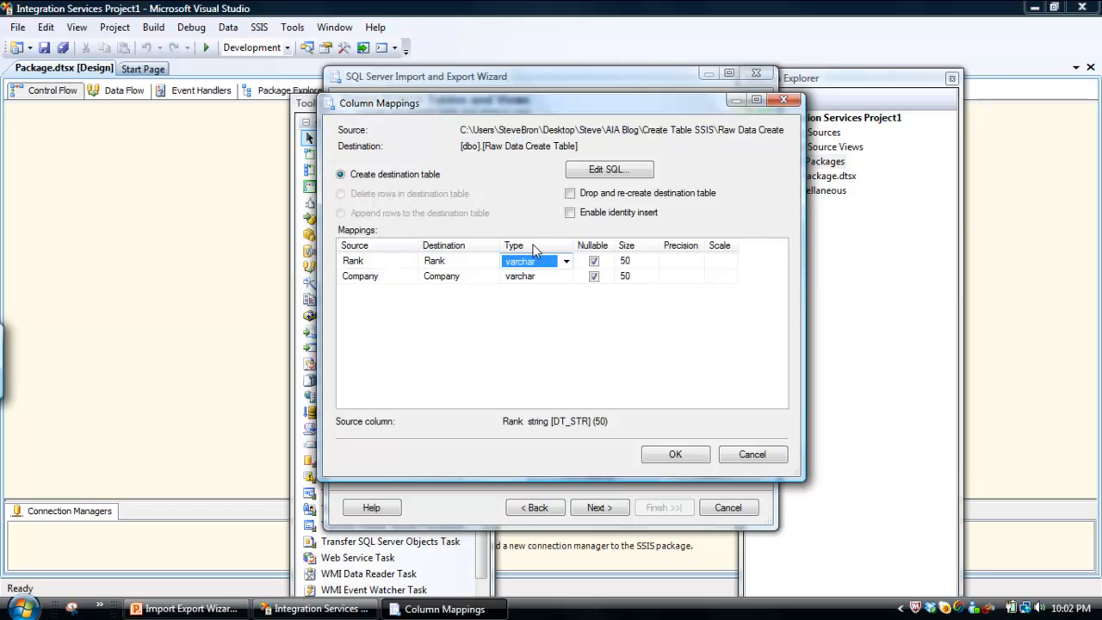
{"action": "left_click", "coordinate": [566, 262]}
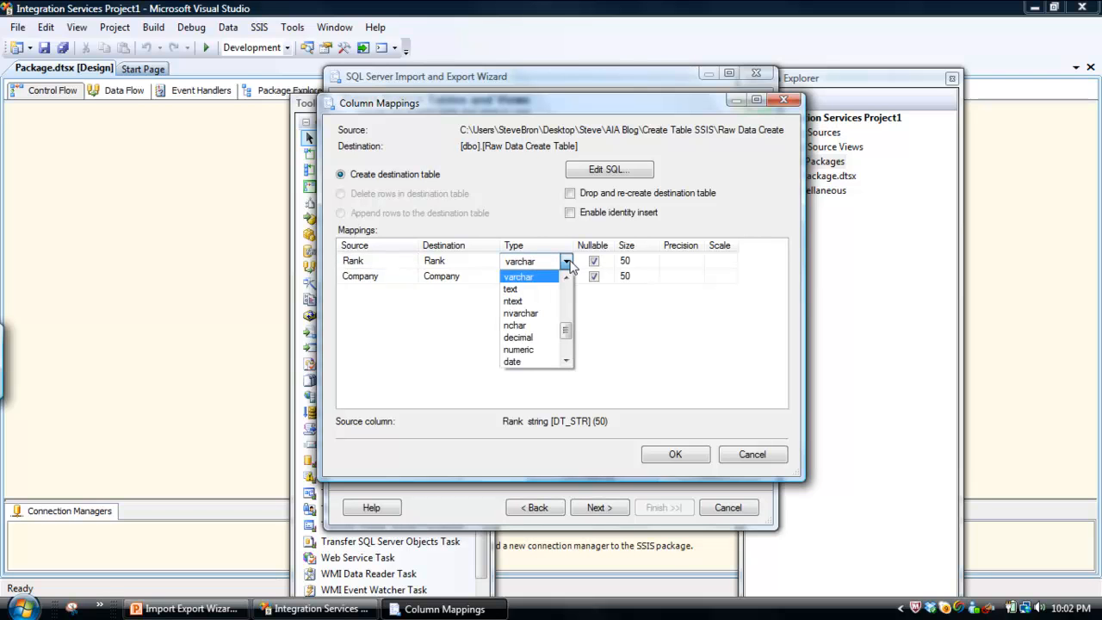
{"action": "left_click", "coordinate": [567, 264]}
{"action": "left_click", "coordinate": [551, 277]}
{"action": "left_click", "coordinate": [566, 277]}
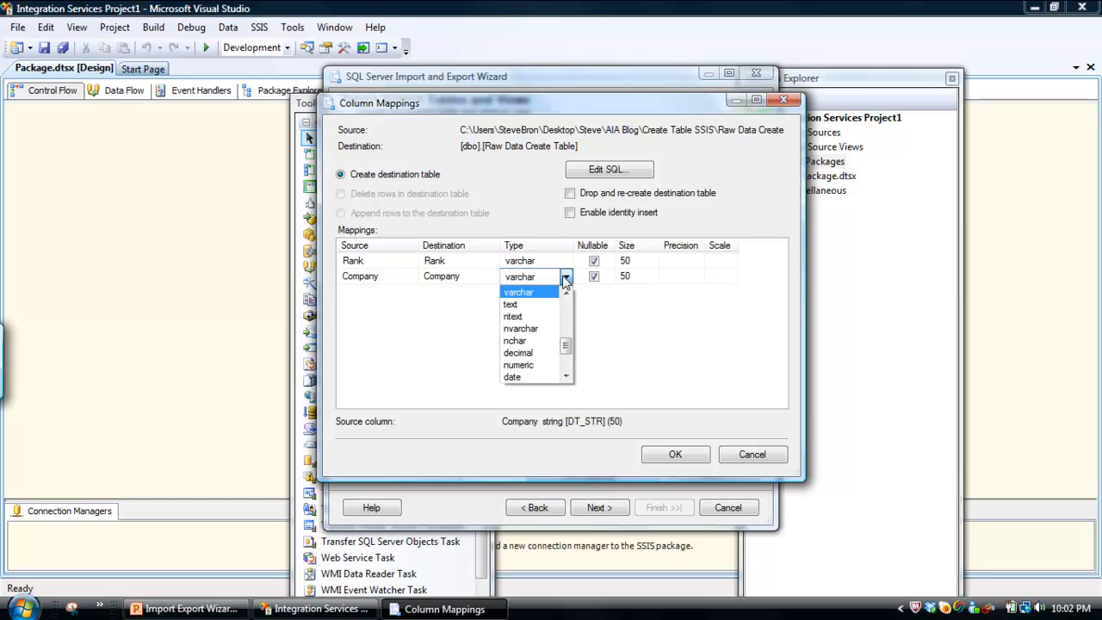
{"action": "left_click", "coordinate": [565, 278]}
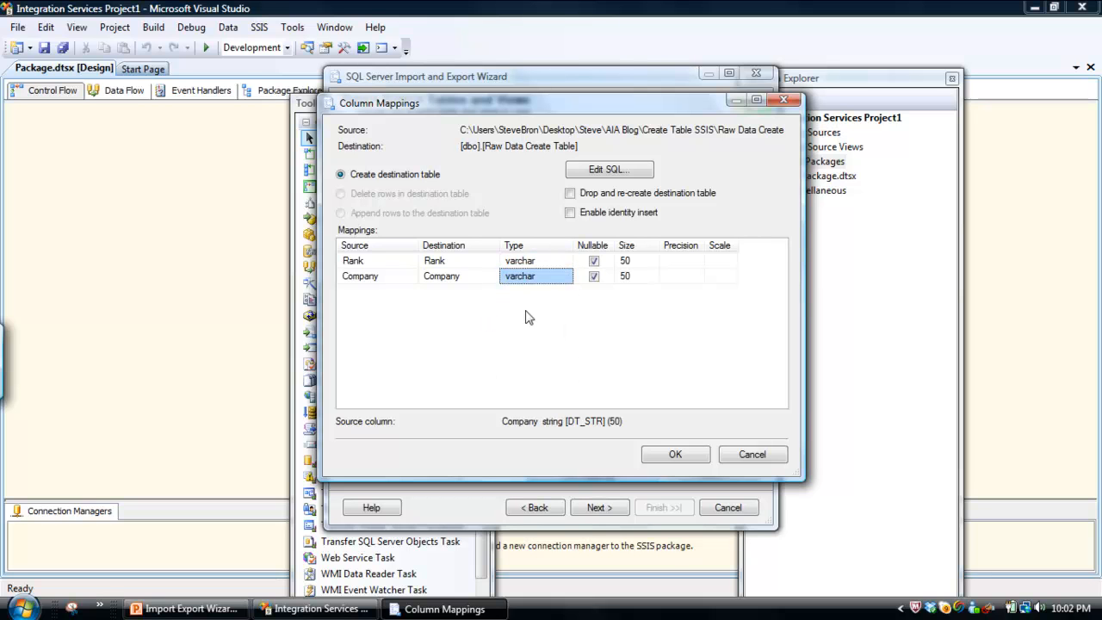
{"action": "left_click", "coordinate": [659, 462]}
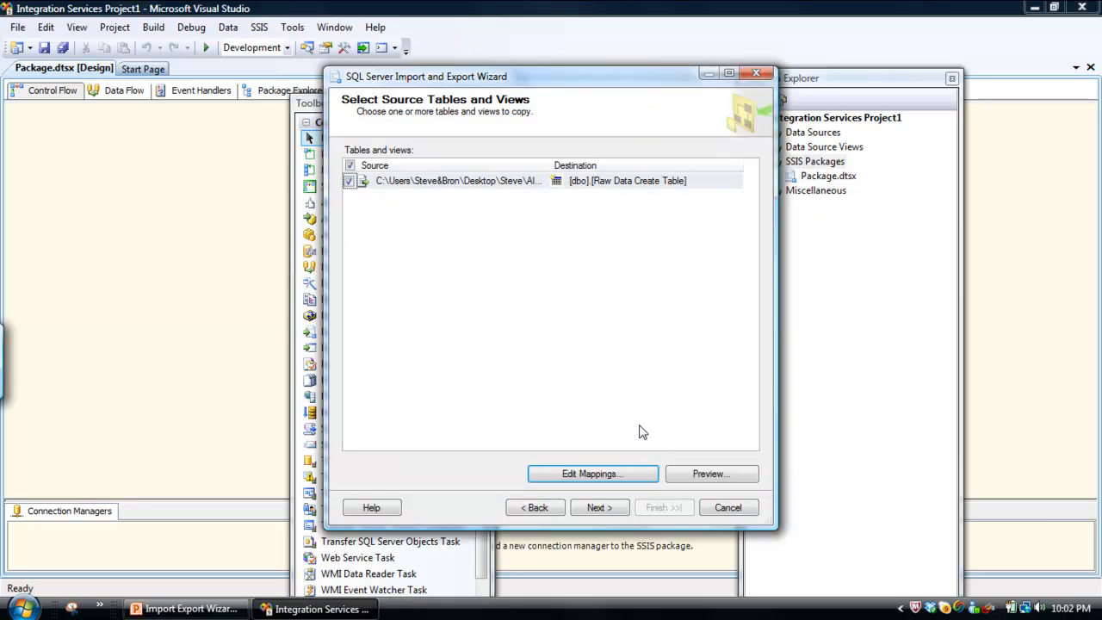
- Preview the sample source data, complete the import wizard to generate the package, and close the wizard
{"action": "left_click", "coordinate": [697, 476]}
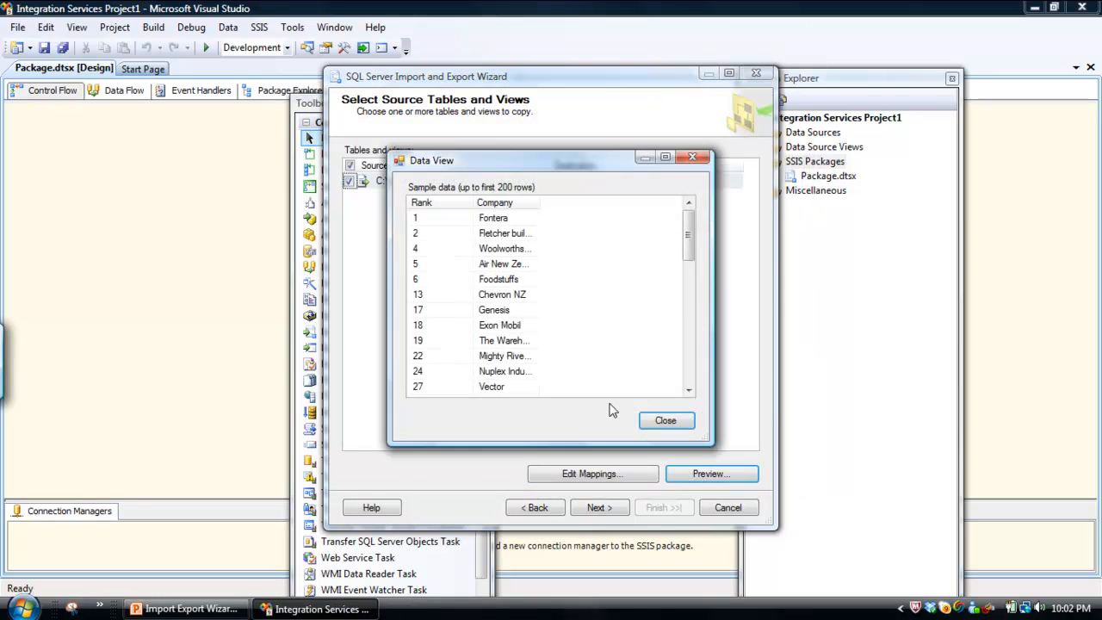
{"action": "left_click", "coordinate": [666, 422]}
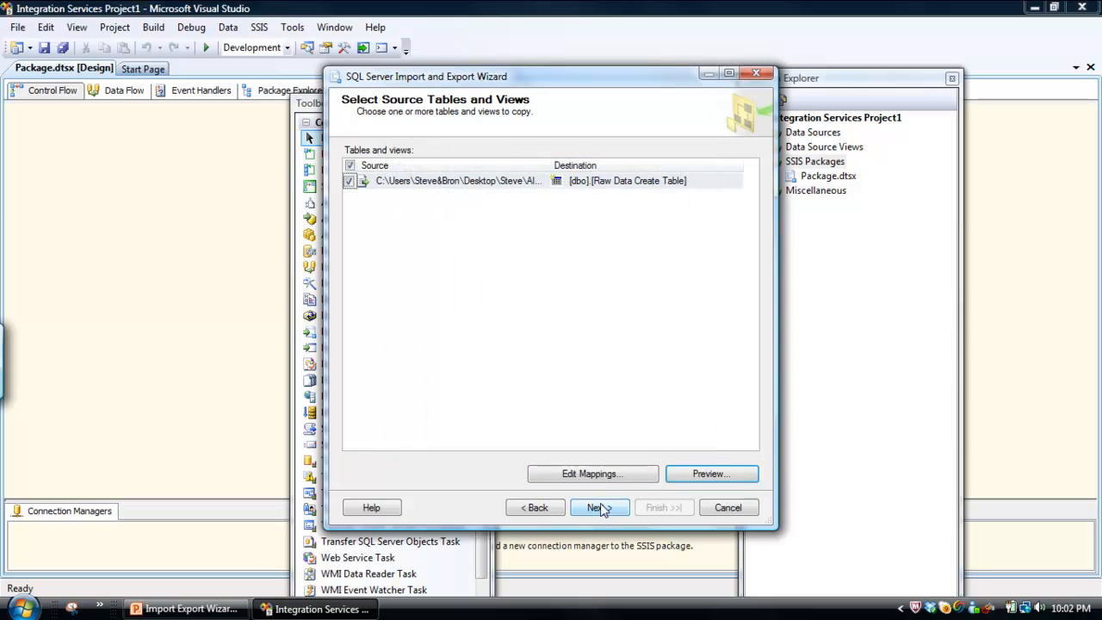
{"action": "left_click", "coordinate": [596, 508]}
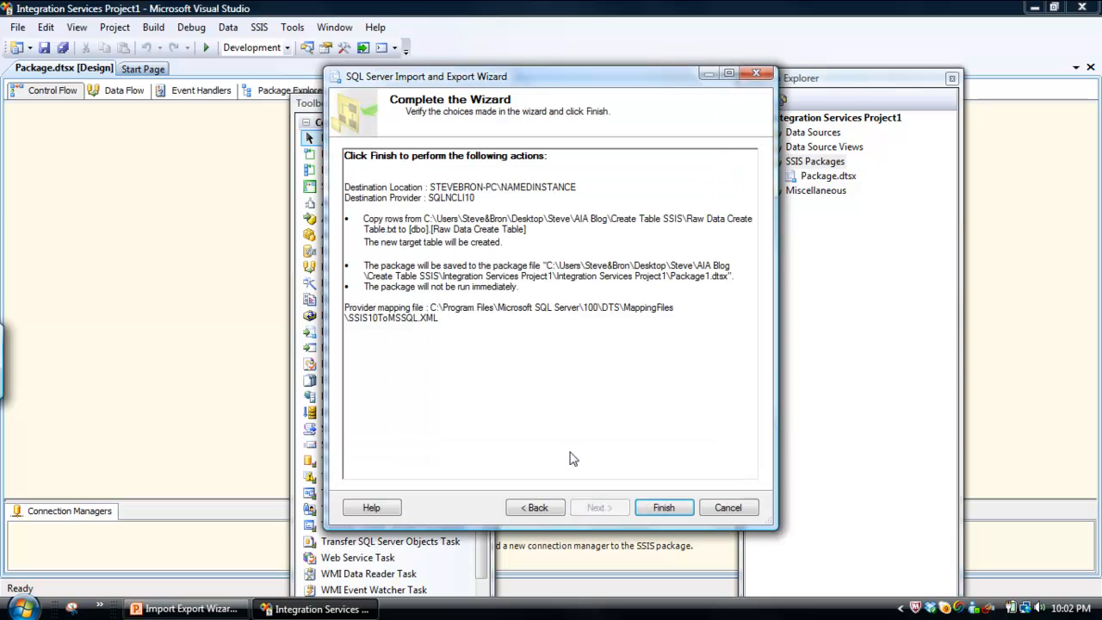
{"action": "left_click", "coordinate": [664, 507]}
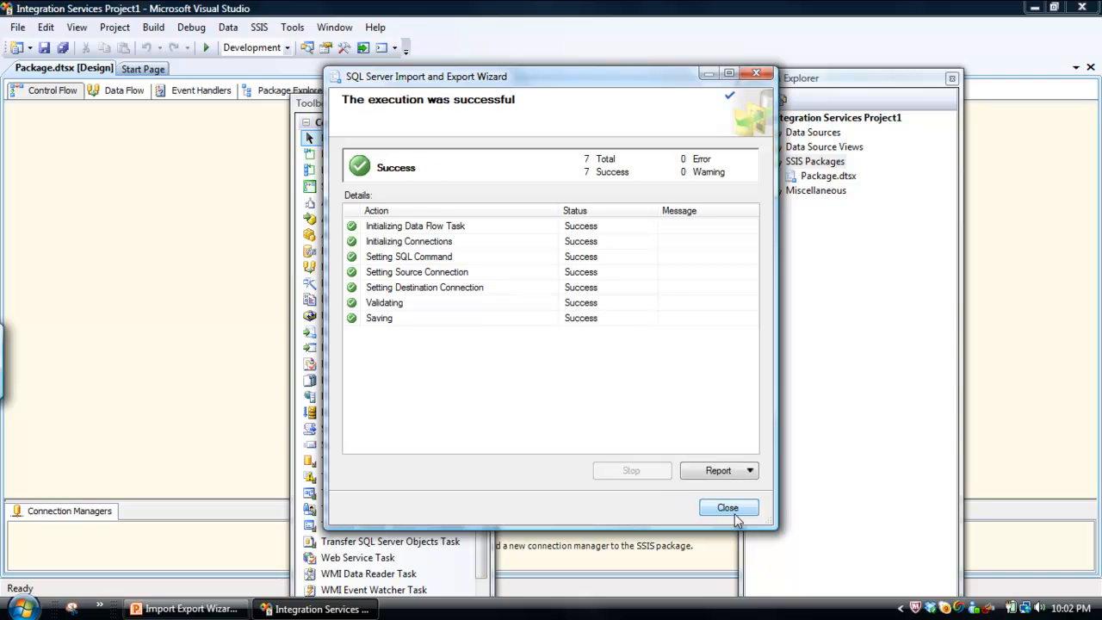
{"action": "left_click", "coordinate": [728, 508]}
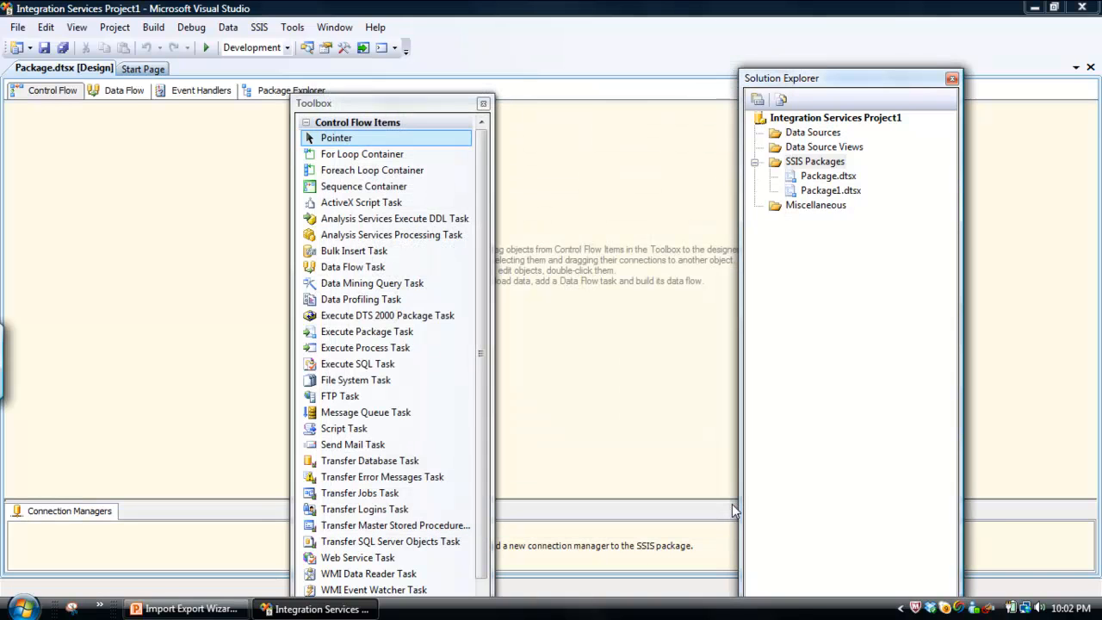
- Open Package1.dtsx in the designer and move the Toolbox off the control flow tasks
{"action": "double_click", "coordinate": [865, 190]}
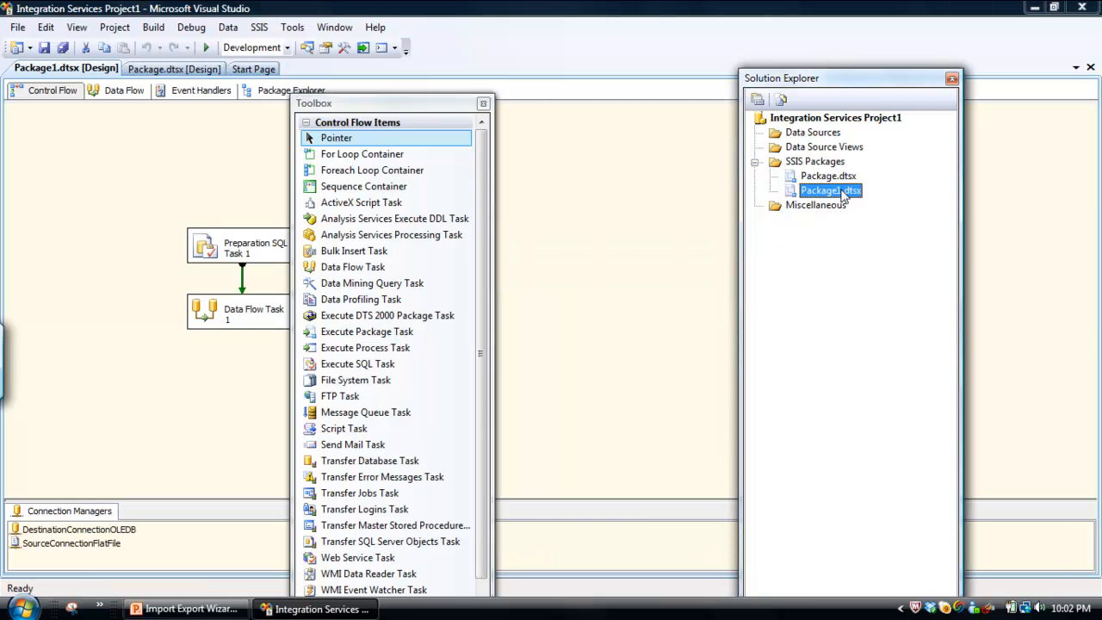
{"action": "left_click", "coordinate": [596, 203]}
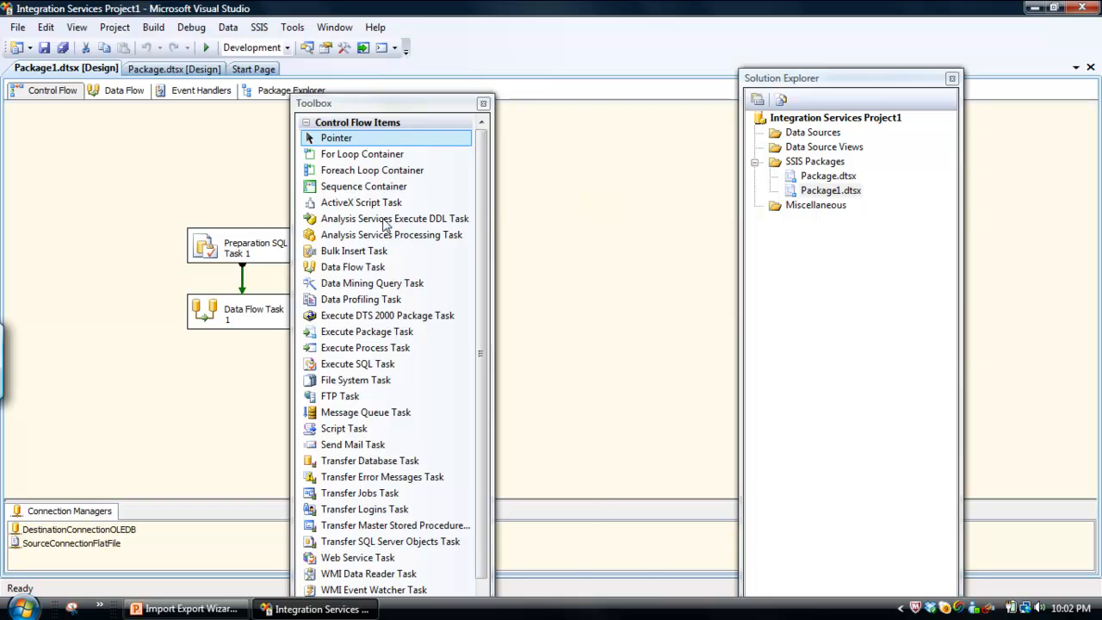
{"action": "left_click_drag", "start_coordinate": [368, 105], "coordinate": [609, 131]}
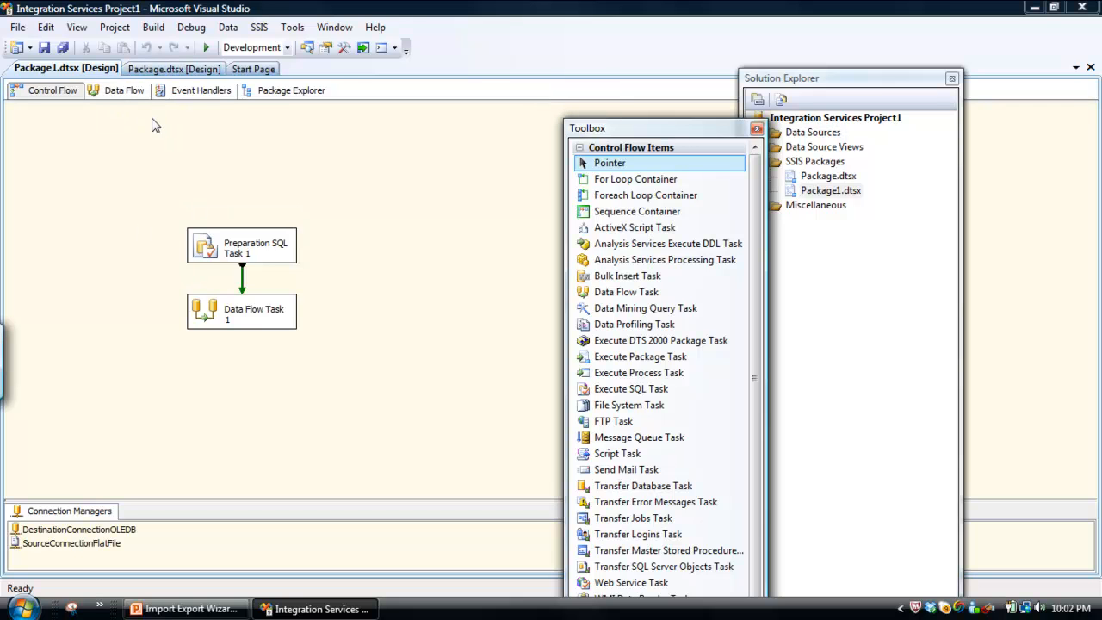
- Examine the Preparation SQL Task 1 properties, enlarging the editor and value column to read the full SQLStatement
{"action": "left_click", "coordinate": [258, 243]}
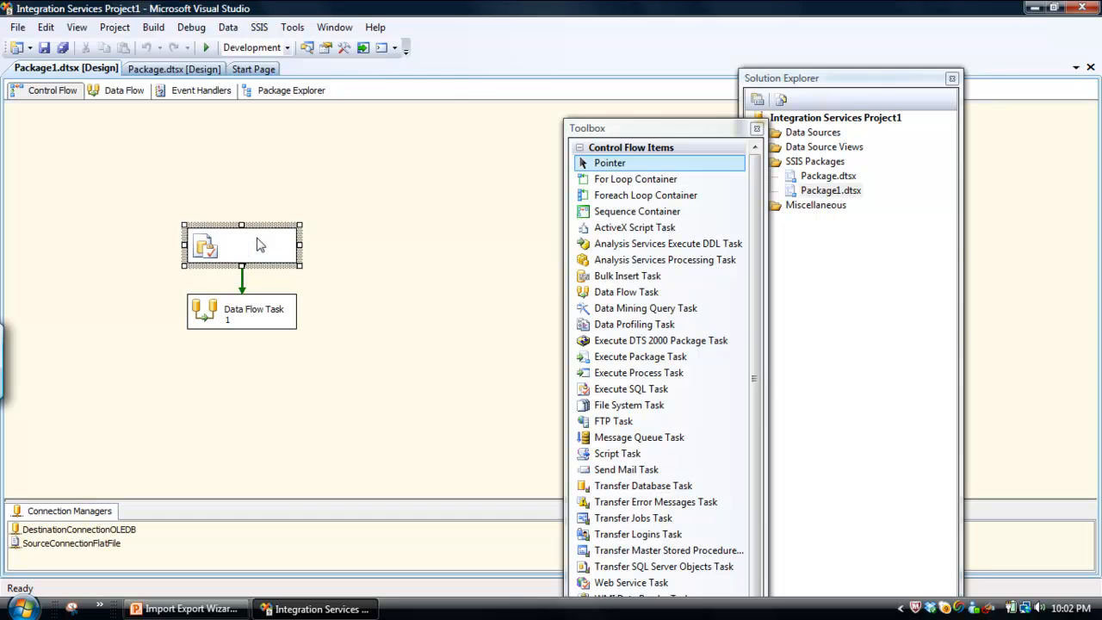
{"action": "double_click", "coordinate": [258, 244]}
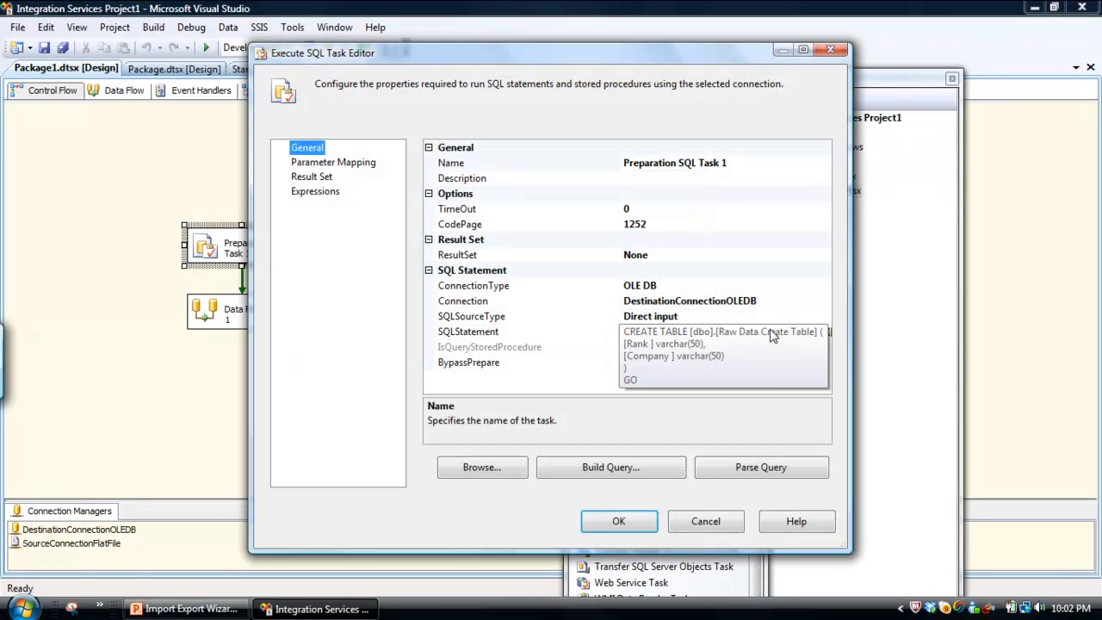
{"action": "left_click_drag", "start_coordinate": [850, 456], "coordinate": [1089, 456]}
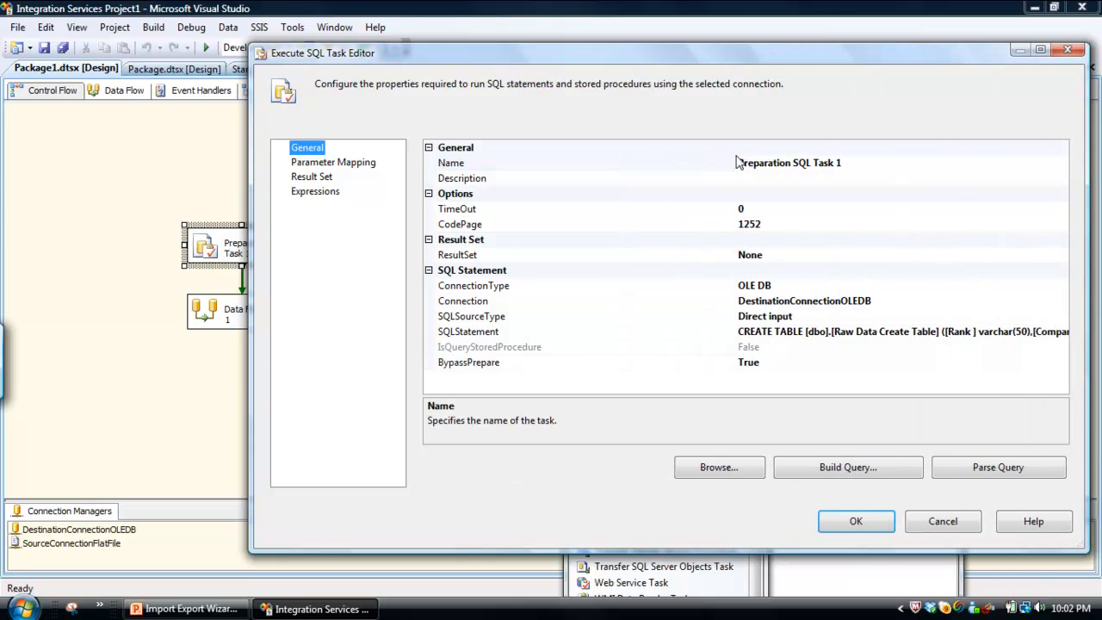
{"action": "left_click_drag", "start_coordinate": [736, 162], "coordinate": [550, 163]}
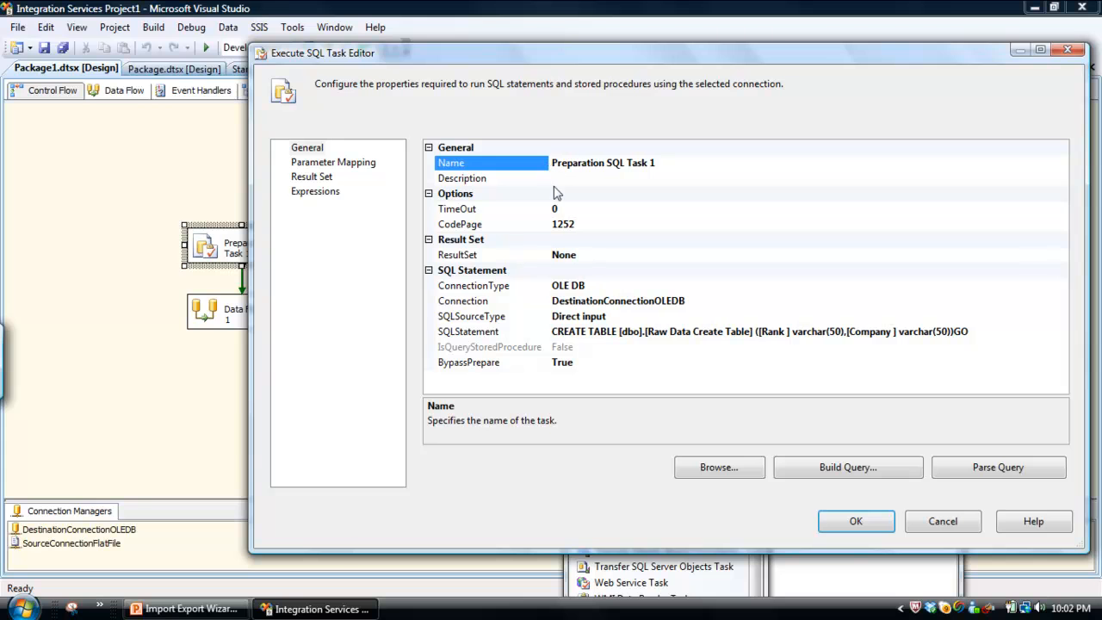
{"action": "left_click", "coordinate": [858, 522]}
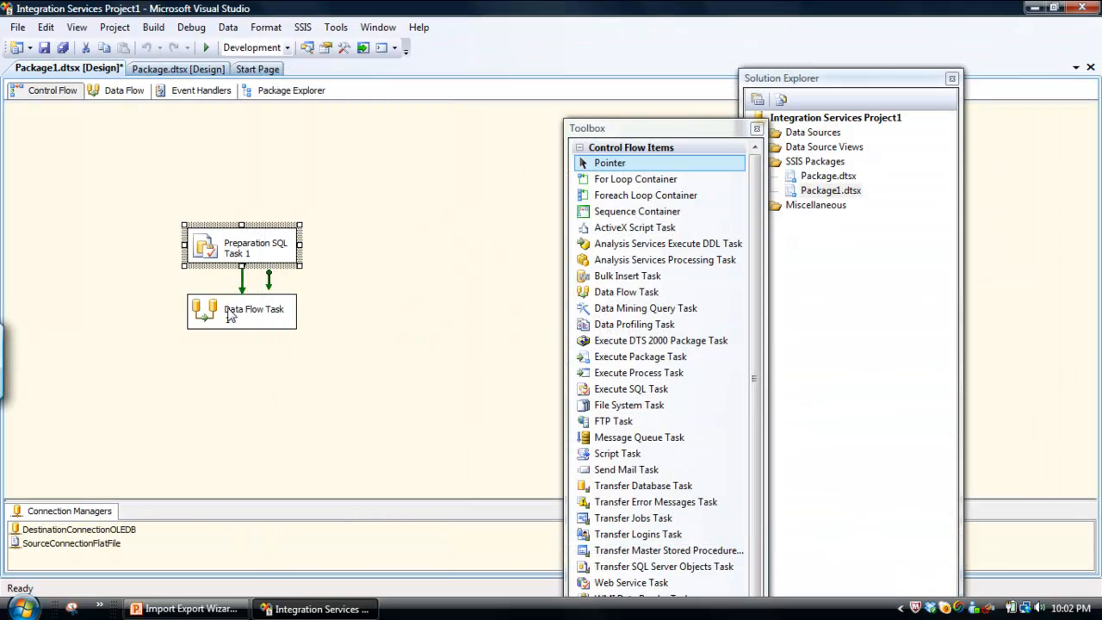
- Show the package's data flow, run the package in debug mode, and launch SQL Server Management Studio
{"action": "left_click", "coordinate": [118, 92]}
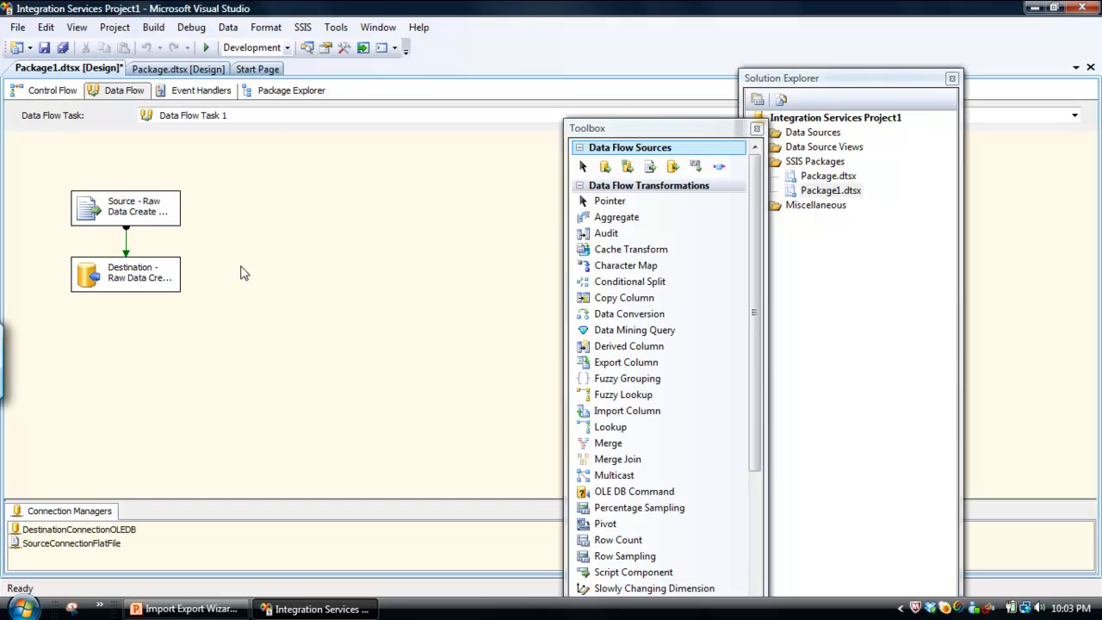
{"action": "left_click", "coordinate": [205, 48]}
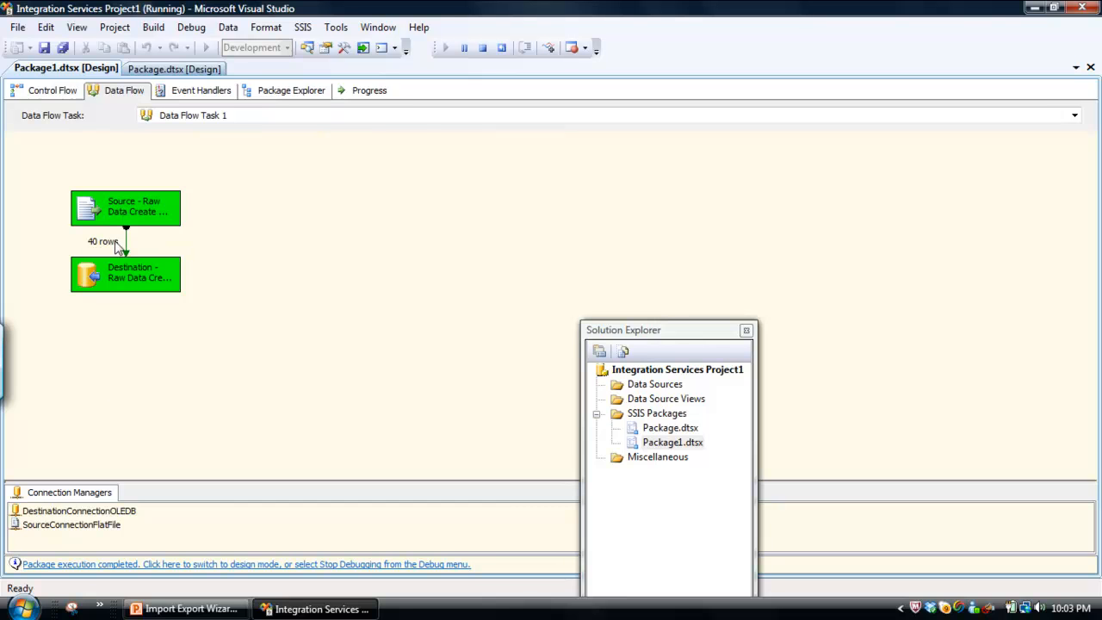
{"action": "left_click", "coordinate": [21, 609]}
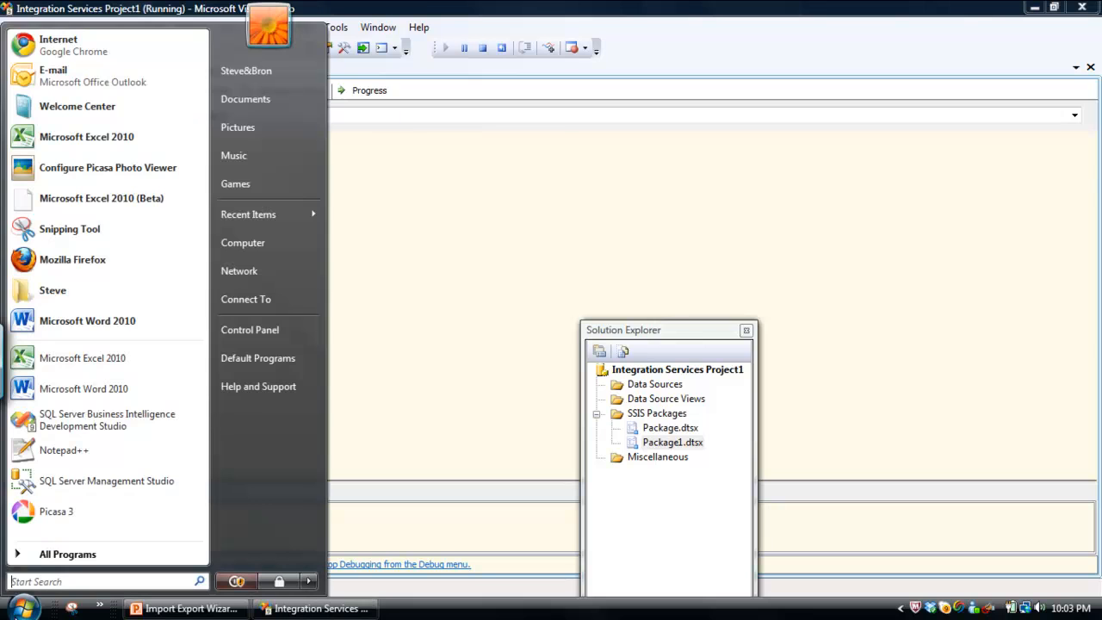
{"action": "left_click", "coordinate": [121, 486]}
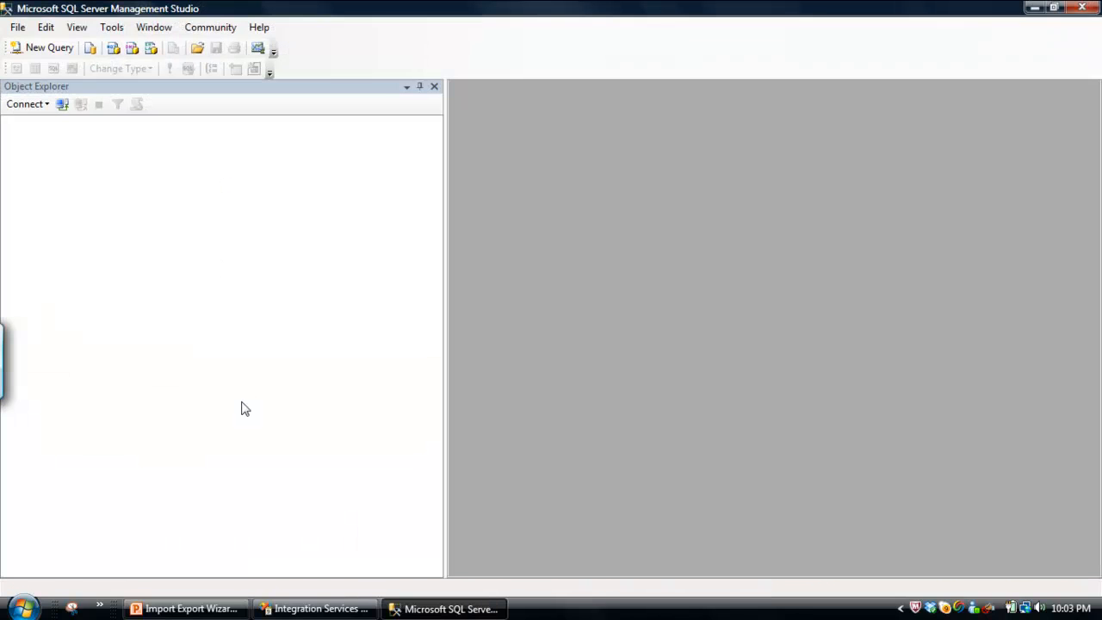
- Switch back to Visual Studio and stop debugging to return the package to design mode
{"action": "left_click", "coordinate": [311, 611]}
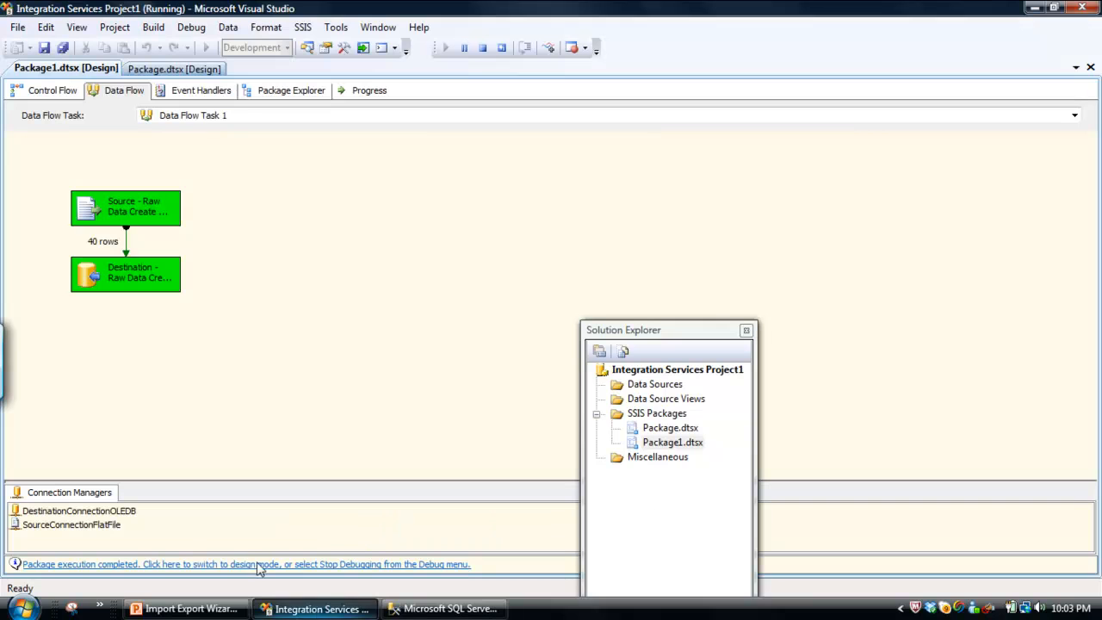
{"action": "left_click", "coordinate": [191, 27]}
{"action": "left_click", "coordinate": [232, 104]}
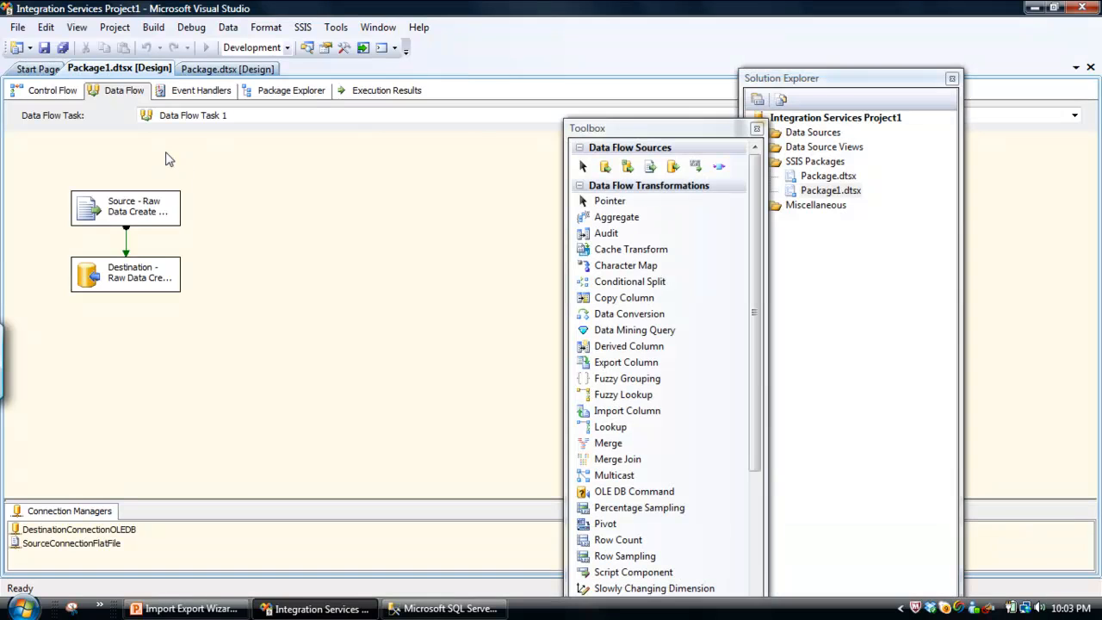
- Rename Package1.dtsx as Create_Table.dtsx, rename the package object as well, and save the package
{"action": "right_click", "coordinate": [831, 194]}
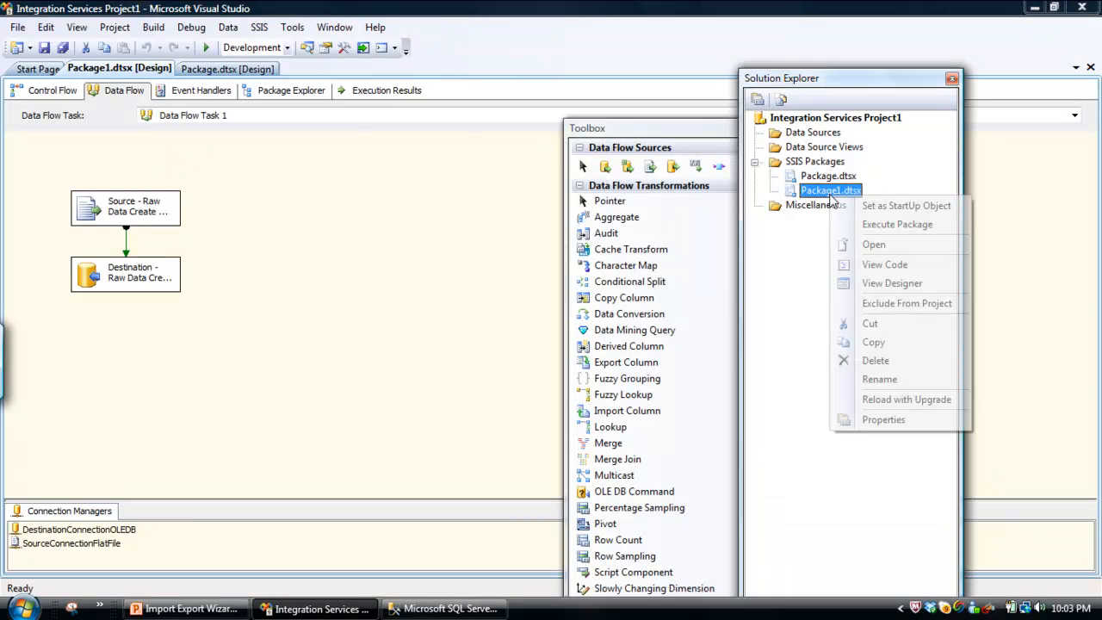
{"action": "left_click", "coordinate": [895, 381]}
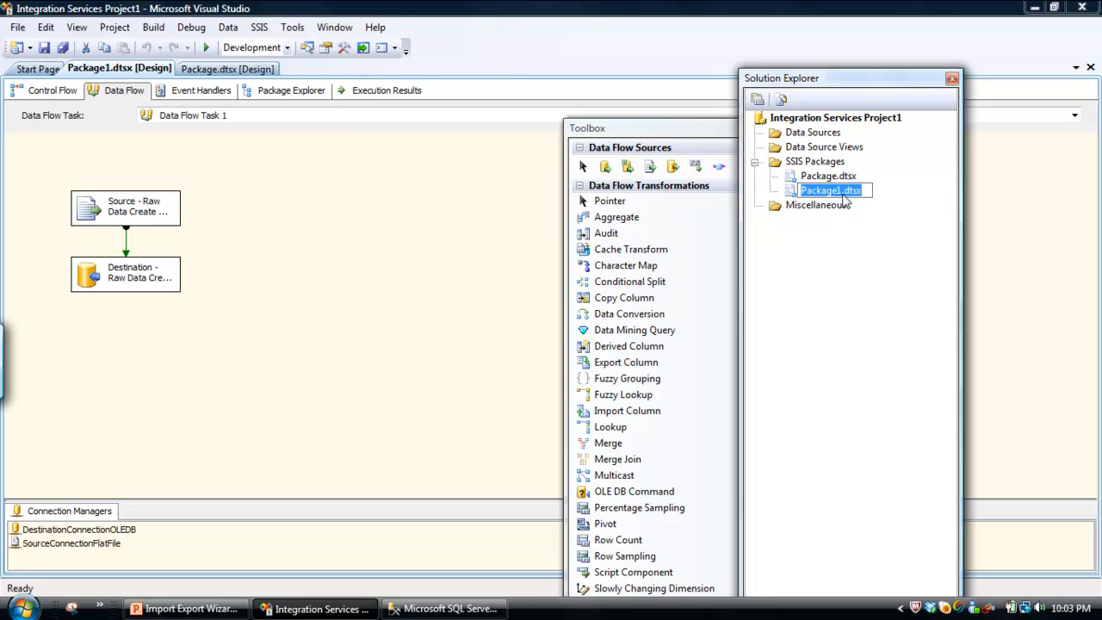
{"action": "left_click_drag", "start_coordinate": [839, 195], "coordinate": [731, 198]}
{"action": "type", "text": "Creat"}
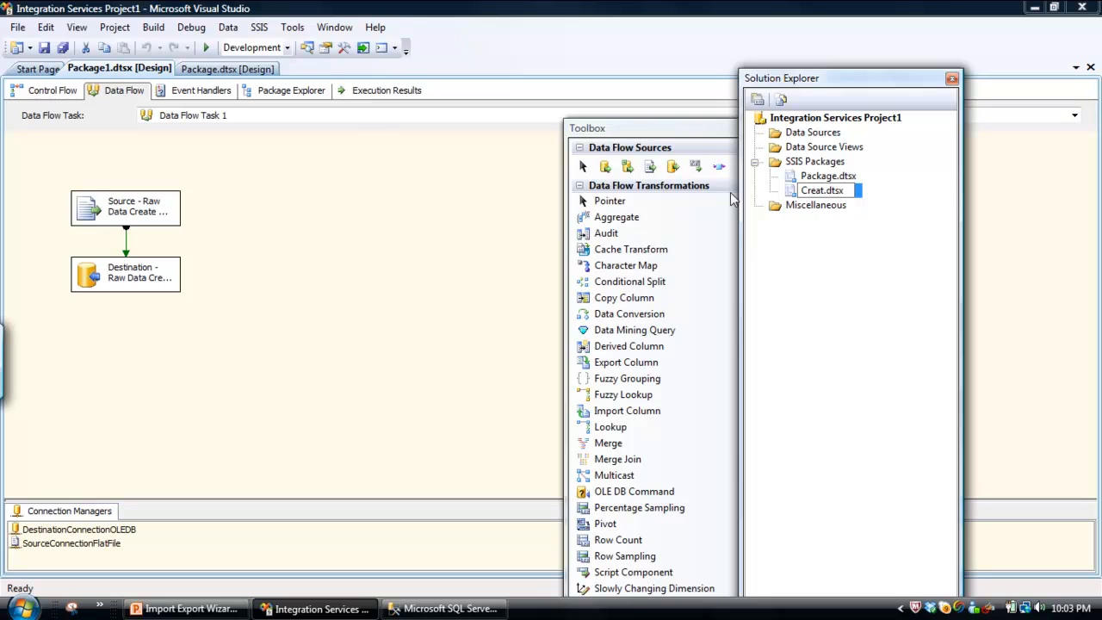
{"action": "type", "text": "w_"}
{"action": "key", "text": "BackSpace"}
{"action": "key", "text": "BackSpace"}
{"action": "type", "text": "e_Table"}
{"action": "key", "text": "Return"}
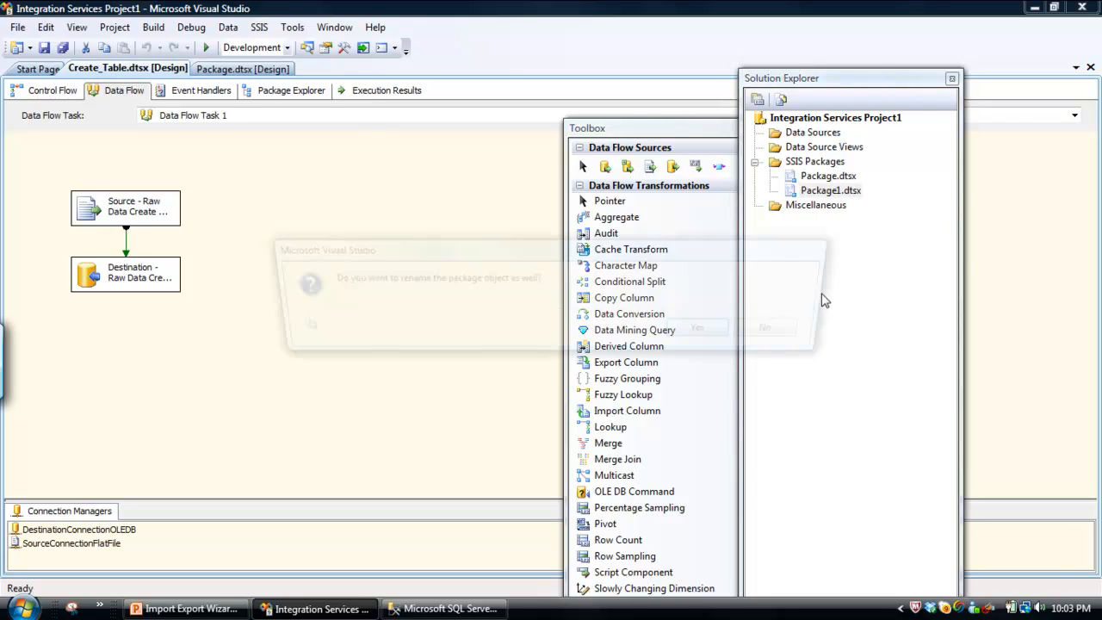
{"action": "left_click", "coordinate": [710, 331]}
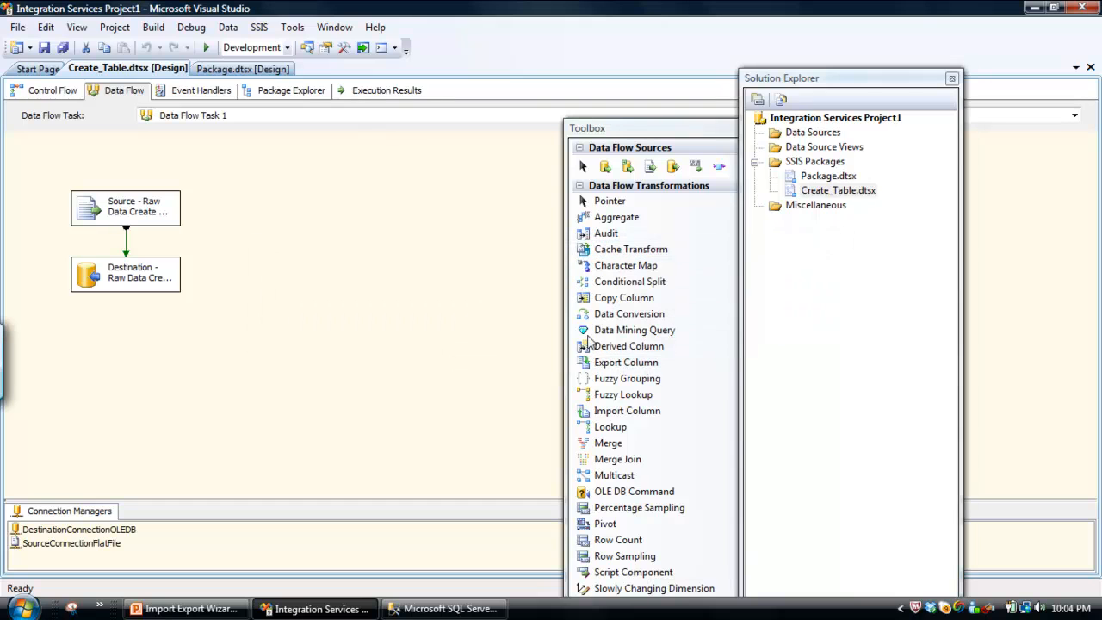
{"action": "left_click", "coordinate": [44, 48]}
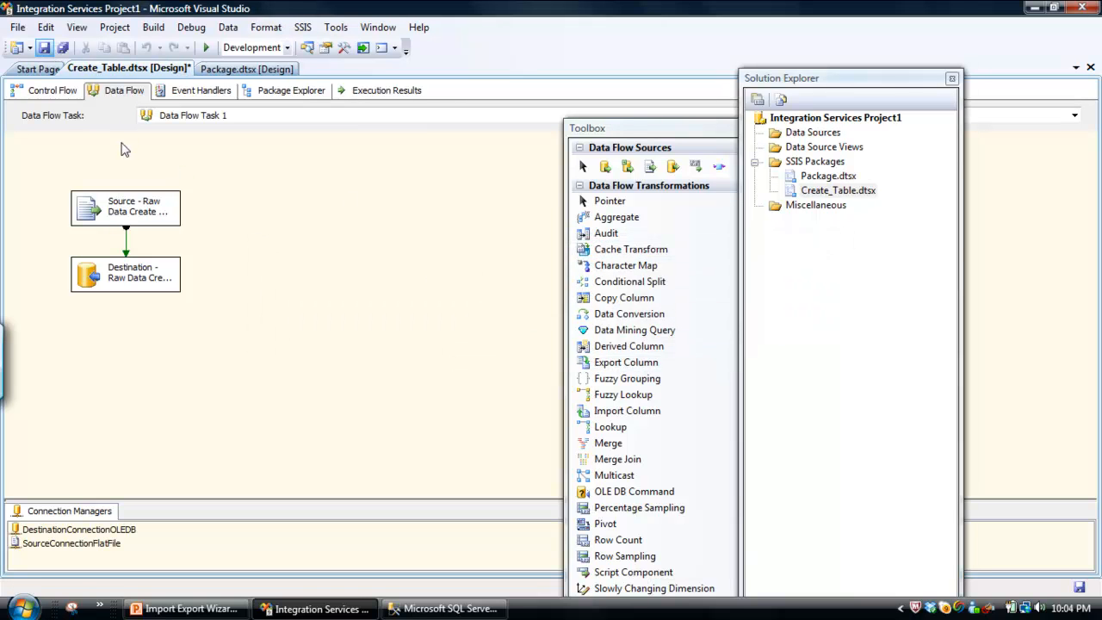
- Switch to SQL Server Management Studio and connect to the NAMEDINSTANCE database engine using Windows Authentication
{"action": "left_click", "coordinate": [447, 611]}
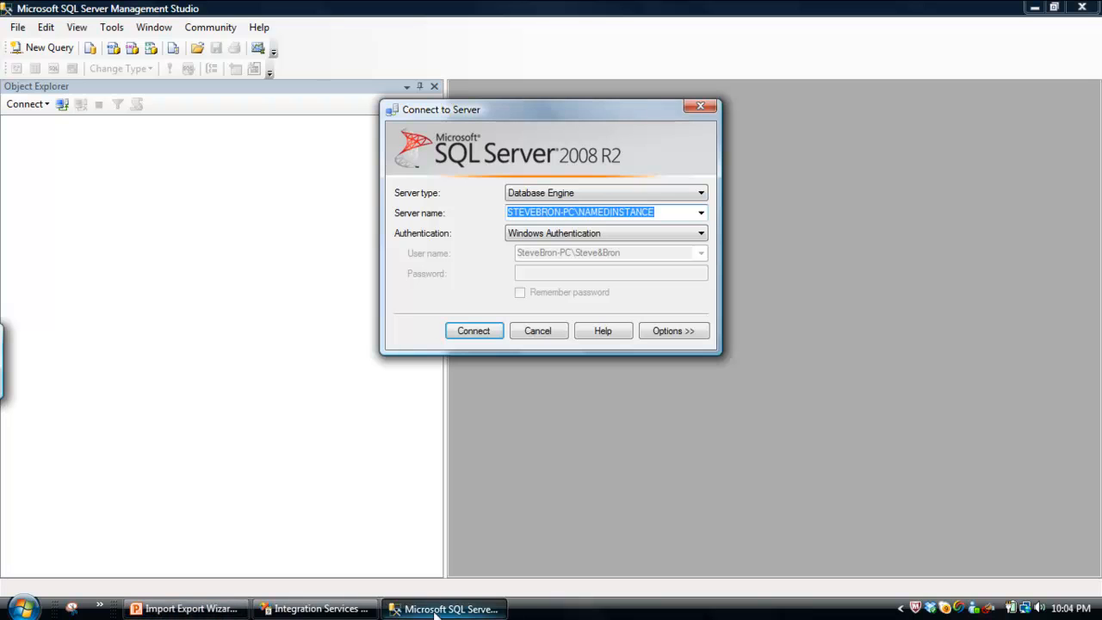
{"action": "mouse_move", "coordinate": [456, 613]}
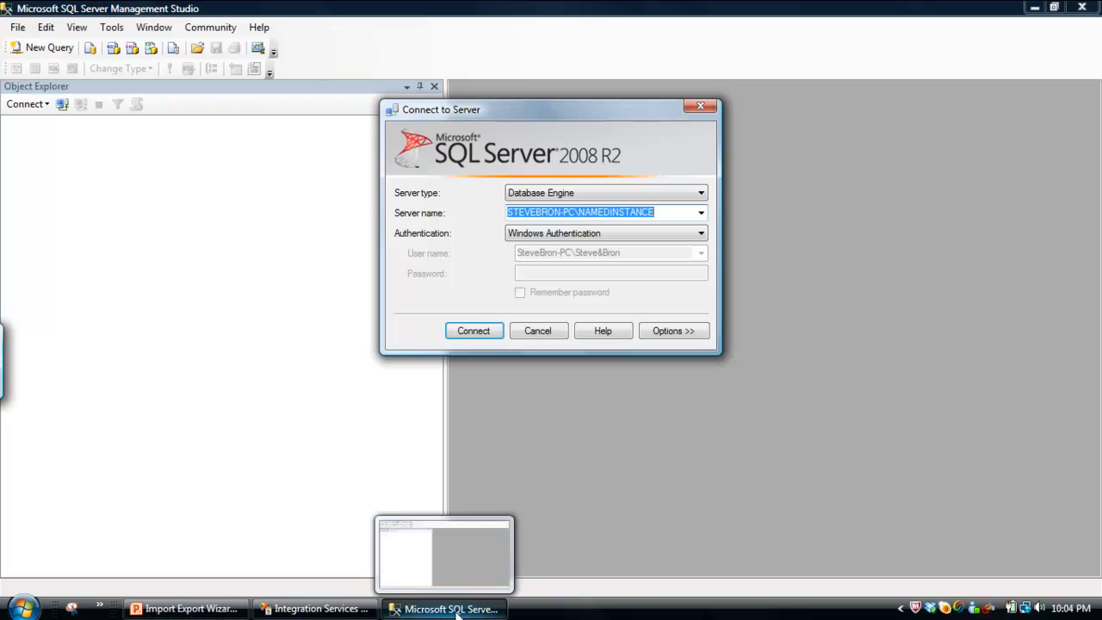
{"action": "left_click", "coordinate": [20, 610]}
{"action": "left_click", "coordinate": [640, 521]}
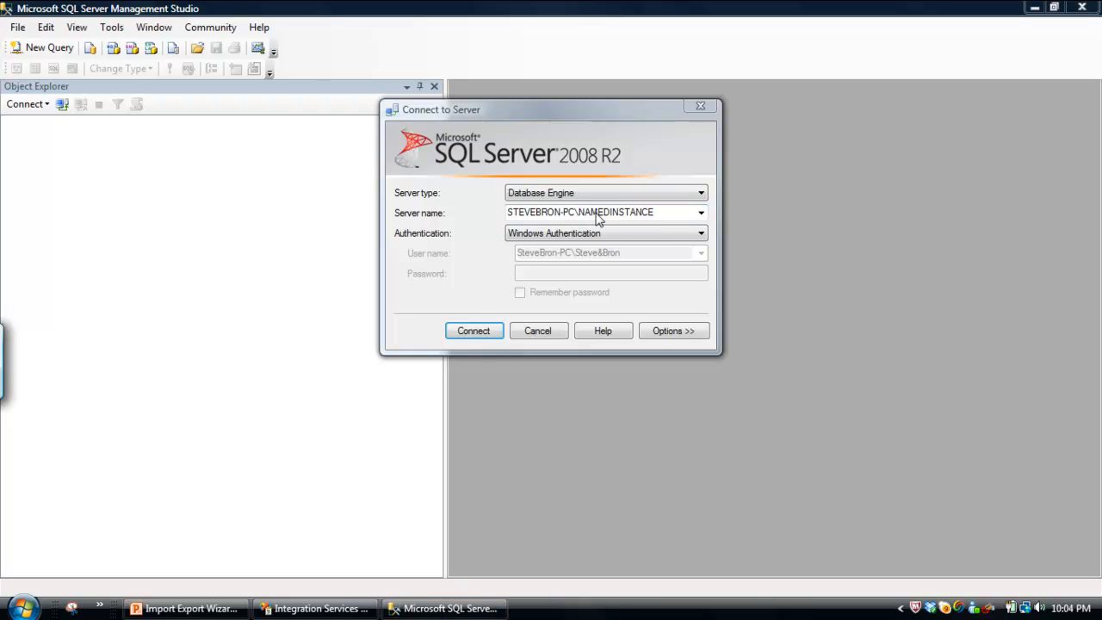
{"action": "left_click", "coordinate": [473, 331]}
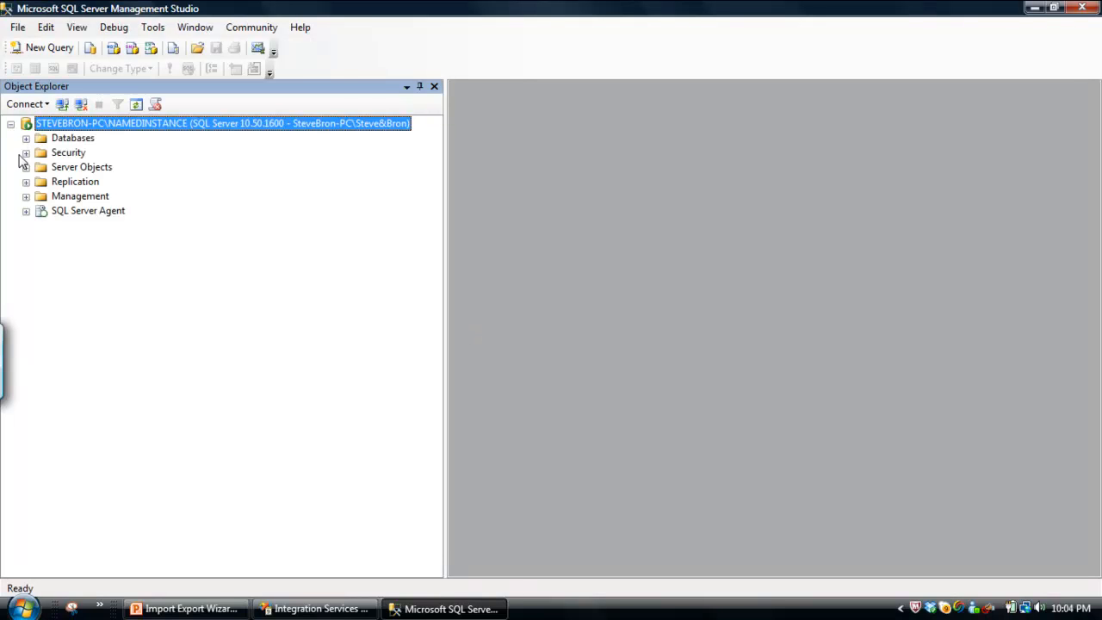
- Expand the server's databases in Object Explorer down to the tables of DatabaseOne
{"action": "left_click", "coordinate": [25, 139]}
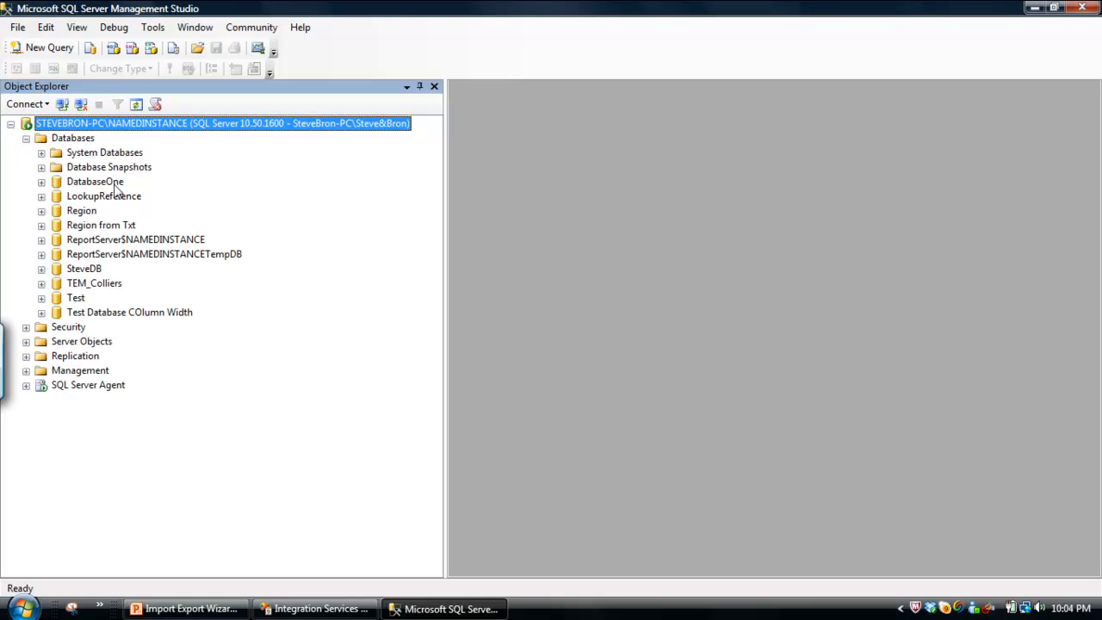
{"action": "left_click", "coordinate": [42, 182]}
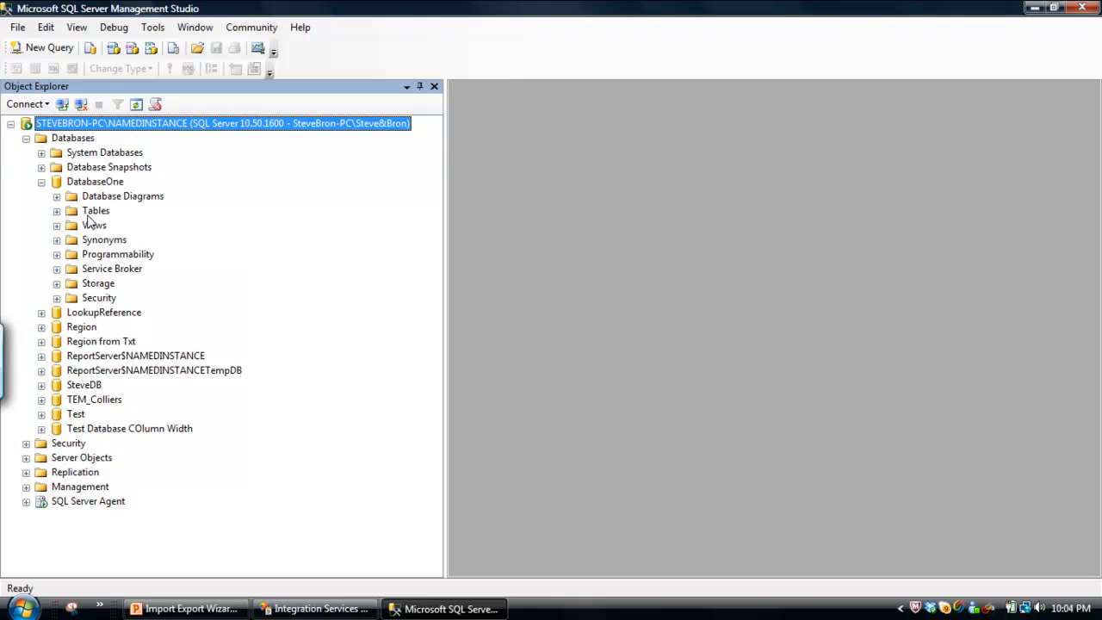
{"action": "left_click", "coordinate": [56, 211]}
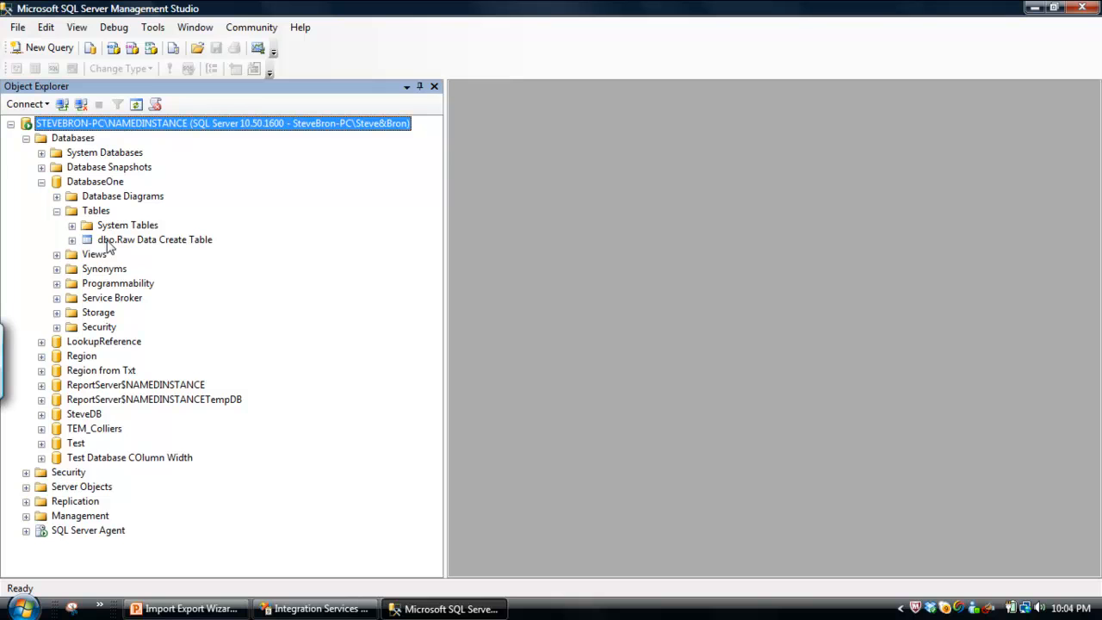
- Select the top 1000 rows of dbo.Raw Data Create Table and review all loaded records in an enlarged results grid
{"action": "left_click", "coordinate": [109, 242]}
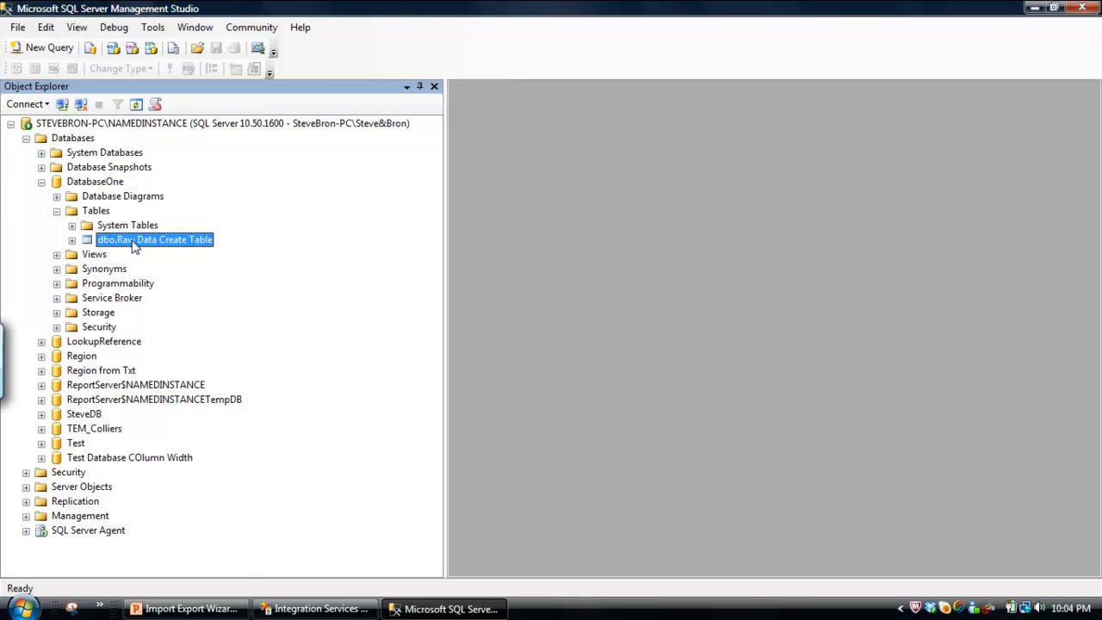
{"action": "right_click", "coordinate": [134, 247]}
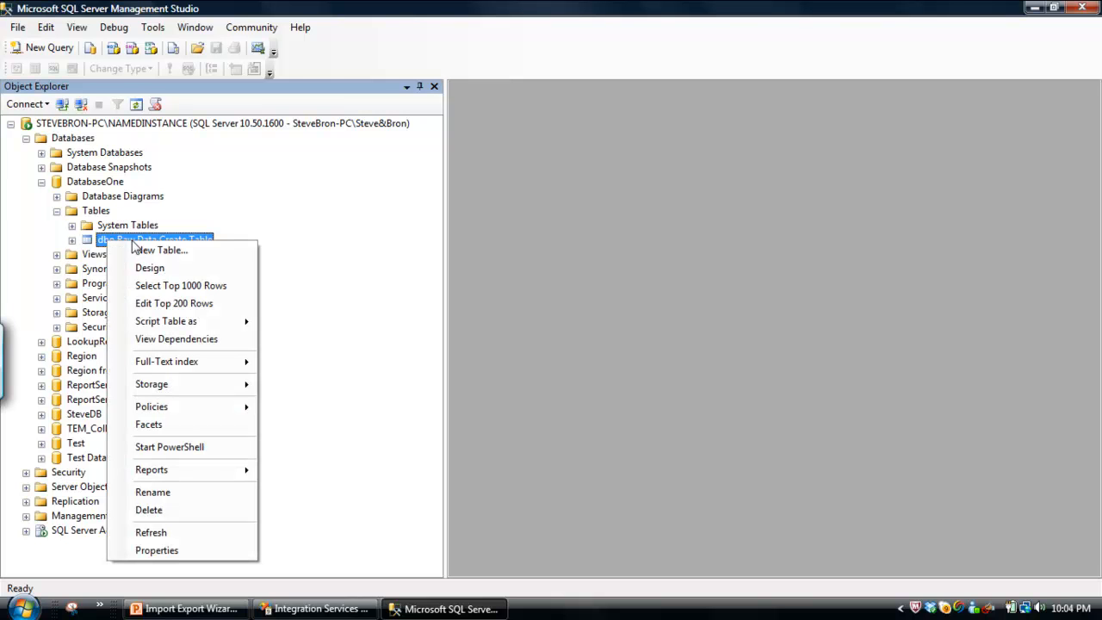
{"action": "left_click", "coordinate": [158, 286]}
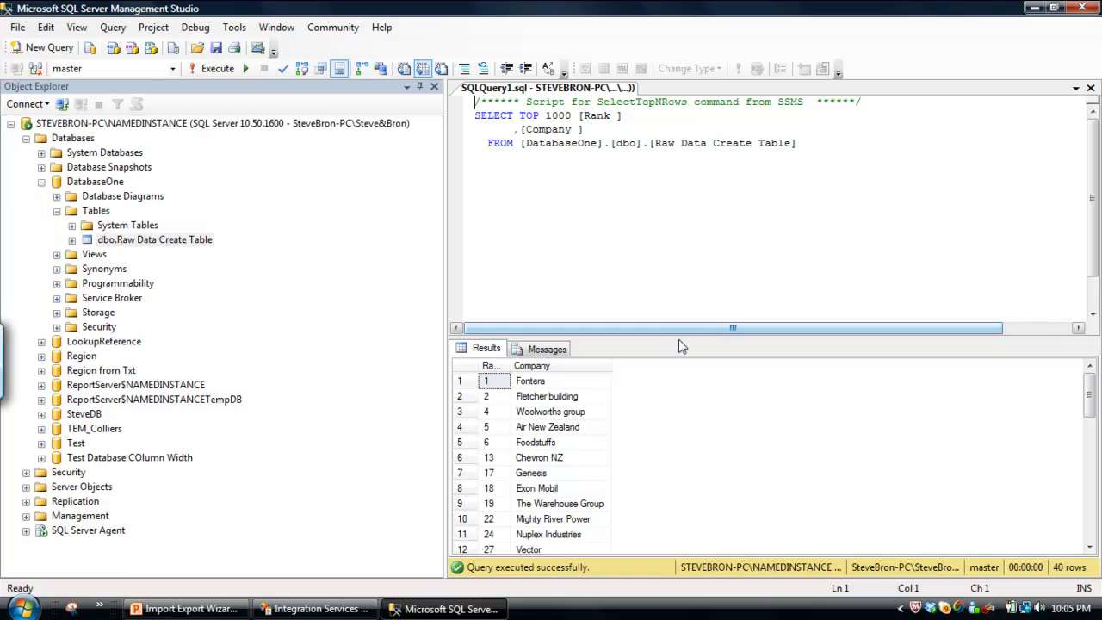
{"action": "left_click_drag", "start_coordinate": [679, 339], "coordinate": [686, 115]}
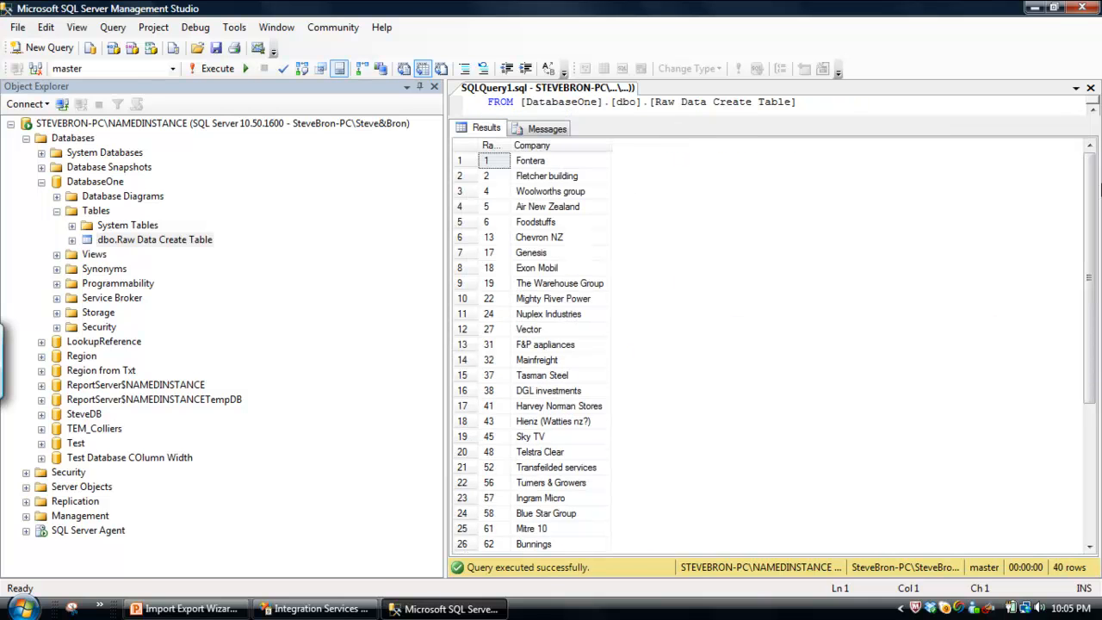
{"action": "left_click_drag", "start_coordinate": [1090, 194], "coordinate": [1091, 363]}
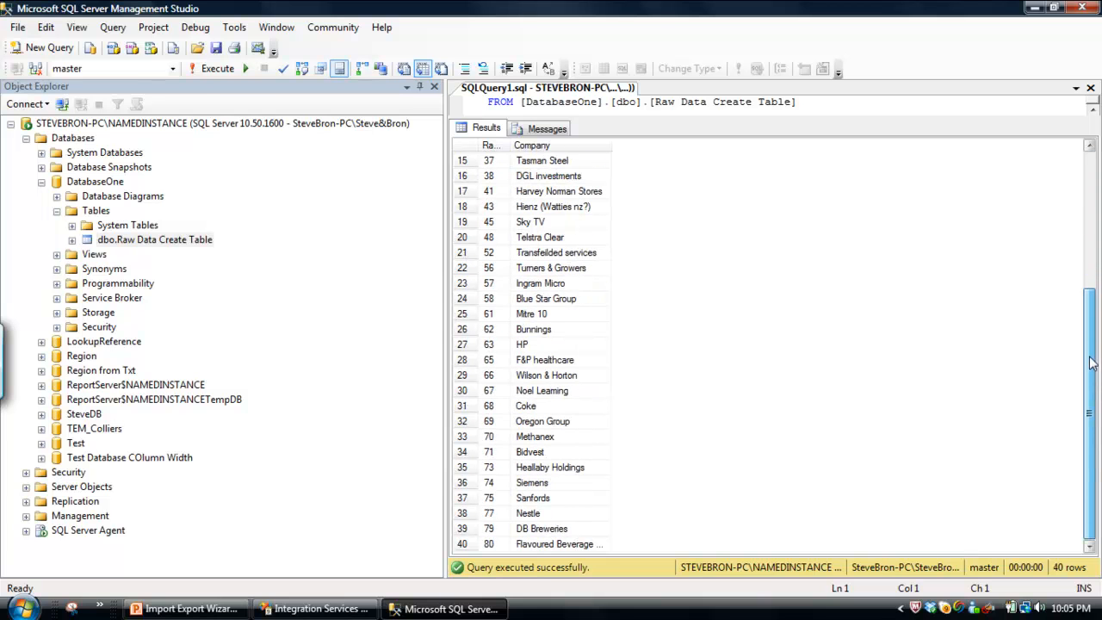
{"action": "left_click_drag", "start_coordinate": [1085, 324], "coordinate": [1082, 157]}
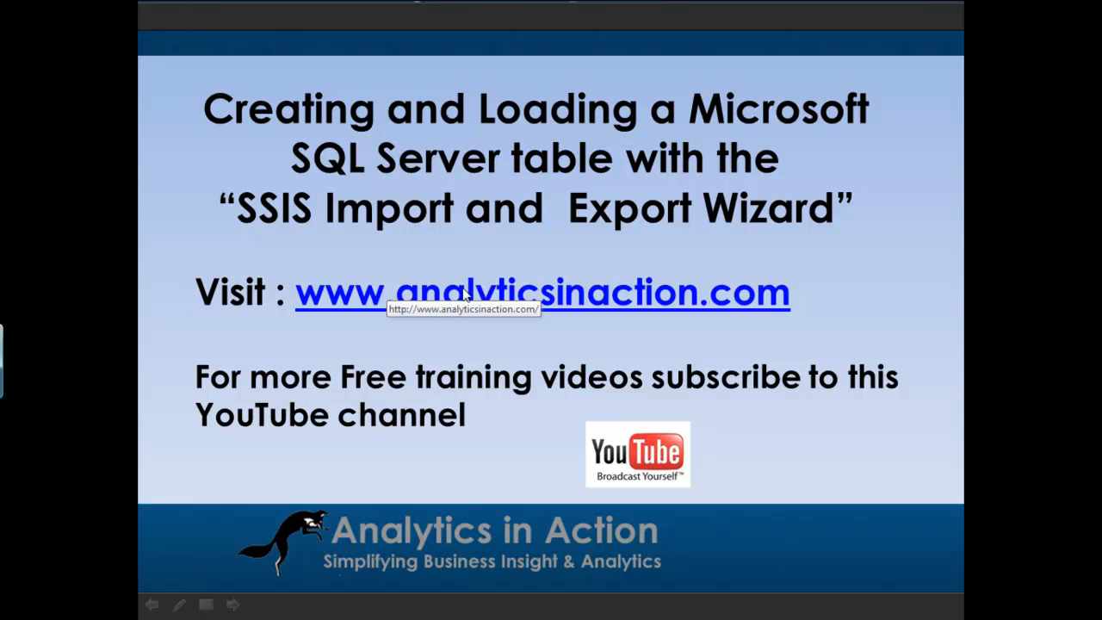
- End the closing PowerPoint slide show and choose to continue recording
{"action": "key", "text": "Escape"}
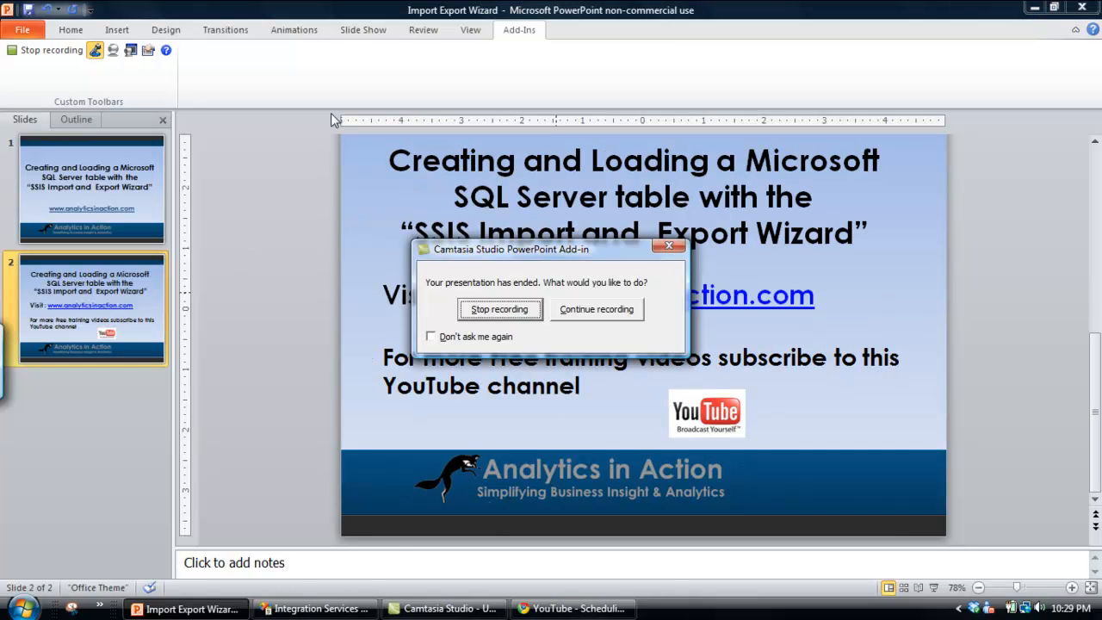
{"action": "key", "text": "Tab"}
{"action": "key", "text": "Return"}
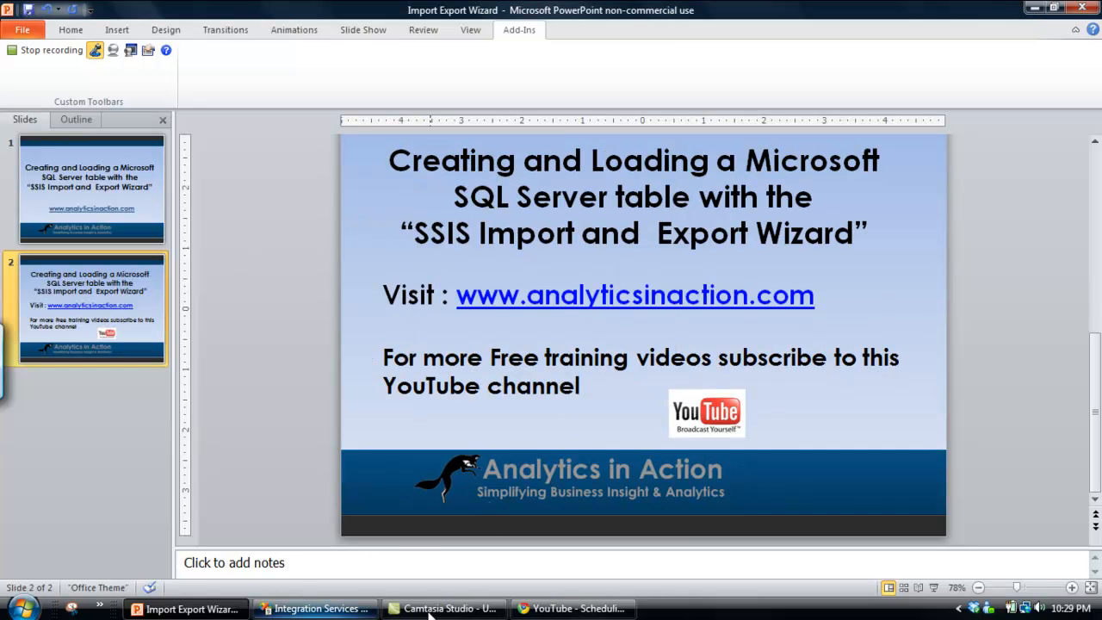
- Switch to Chrome and browse the SSIS tutorial posts in the Data Integration category of the Analytics in Action site
{"action": "left_click", "coordinate": [584, 611]}
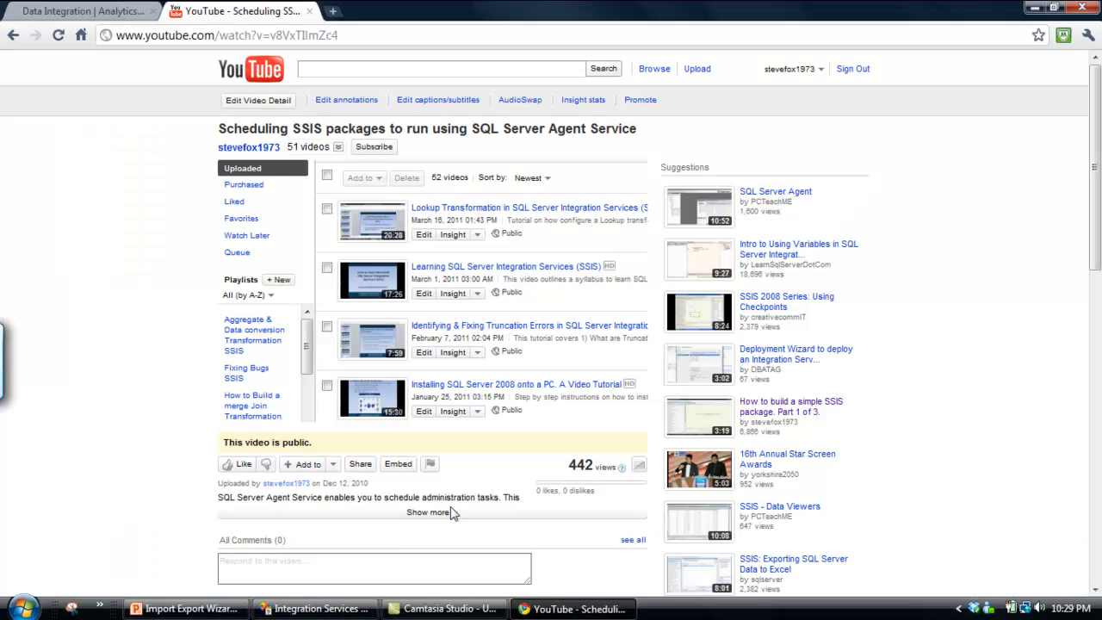
{"action": "left_click", "coordinate": [68, 11]}
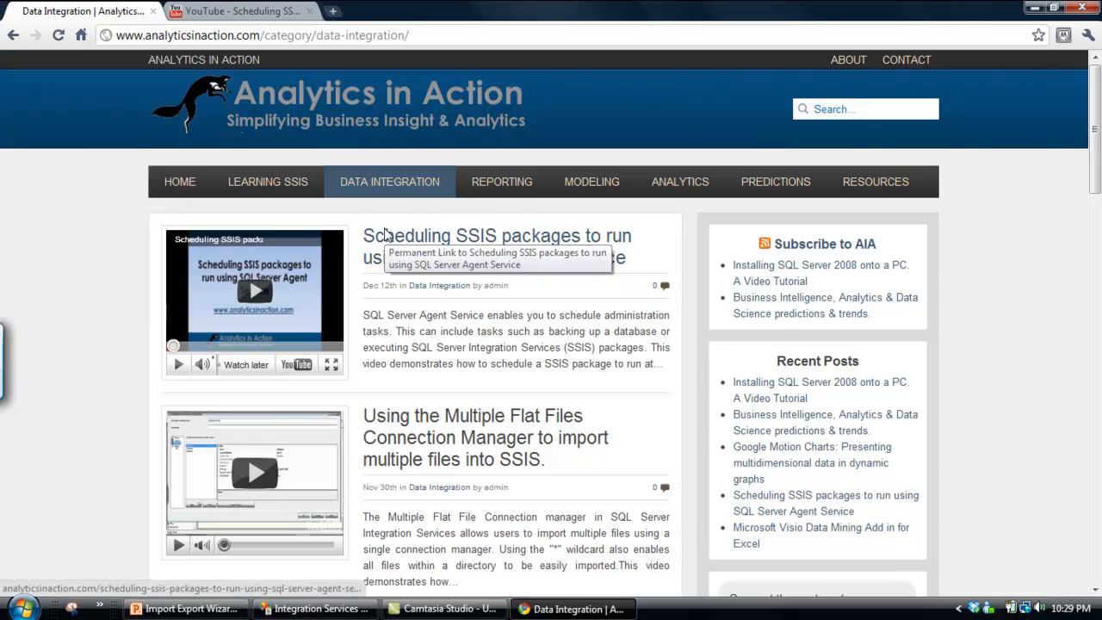
{"action": "scroll", "coordinate": [387, 228], "scroll_direction": "down", "scroll_amount": 3}
{"action": "scroll", "coordinate": [400, 216], "scroll_direction": "up", "scroll_amount": 3}
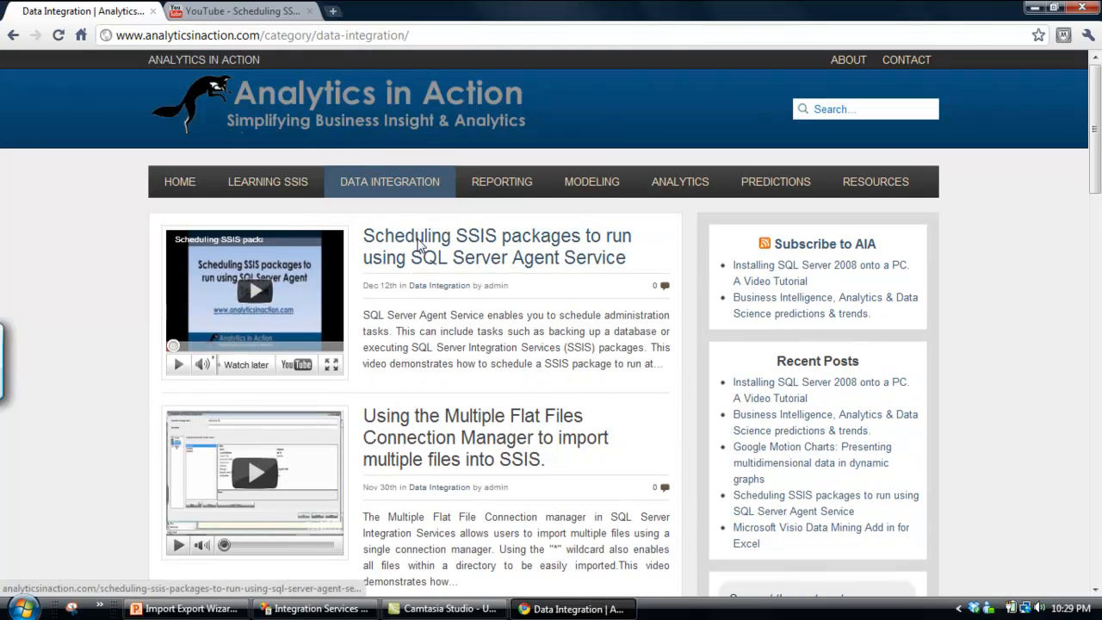
{"action": "scroll", "coordinate": [418, 243], "scroll_direction": "down", "scroll_amount": 2}
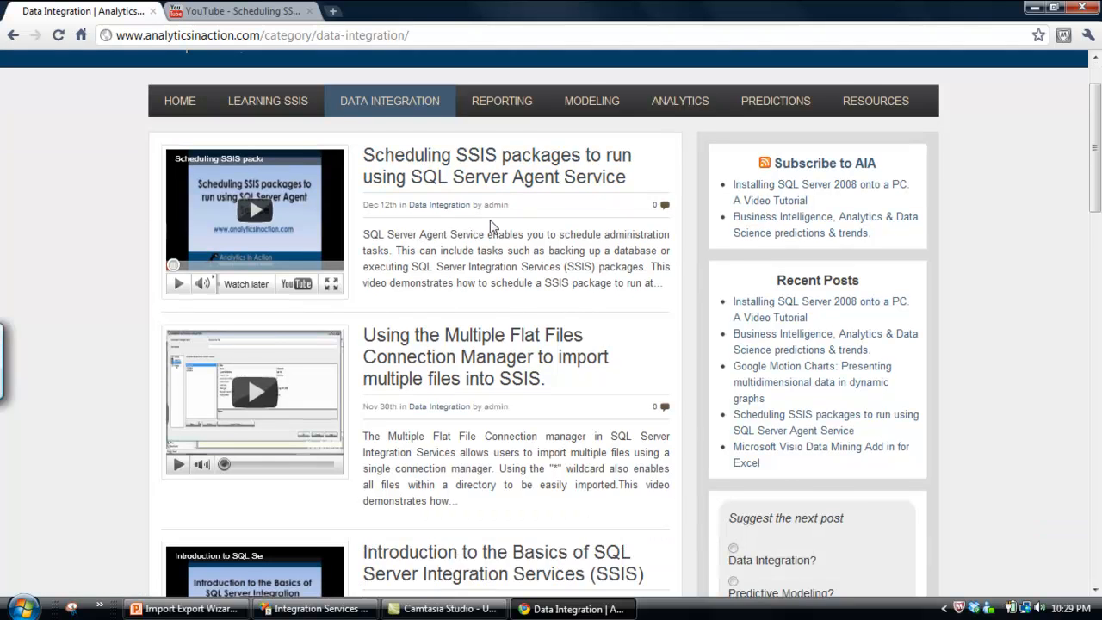
{"action": "scroll", "coordinate": [487, 222], "scroll_direction": "down", "scroll_amount": 2}
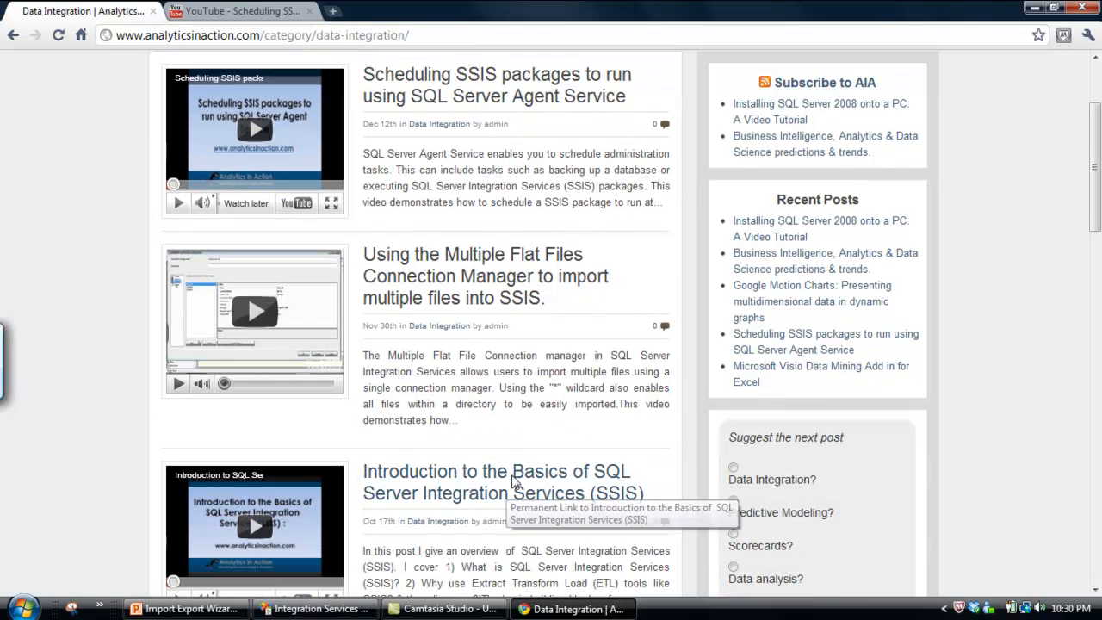
{"action": "scroll", "coordinate": [561, 484], "scroll_direction": "down", "scroll_amount": 4}
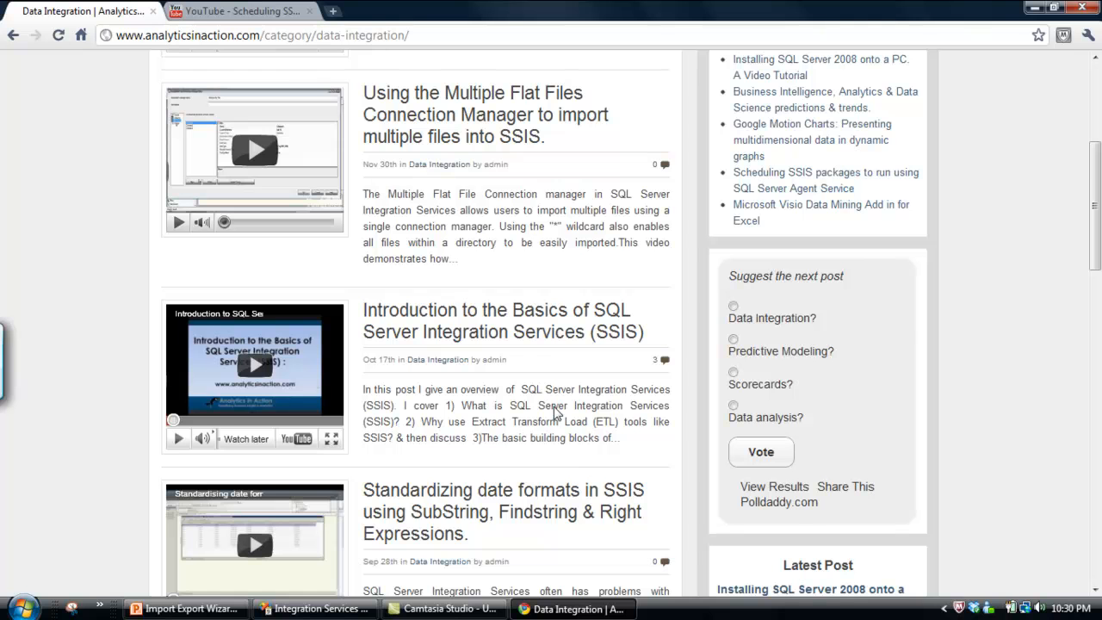
{"action": "scroll", "coordinate": [553, 413], "scroll_direction": "down", "scroll_amount": 4}
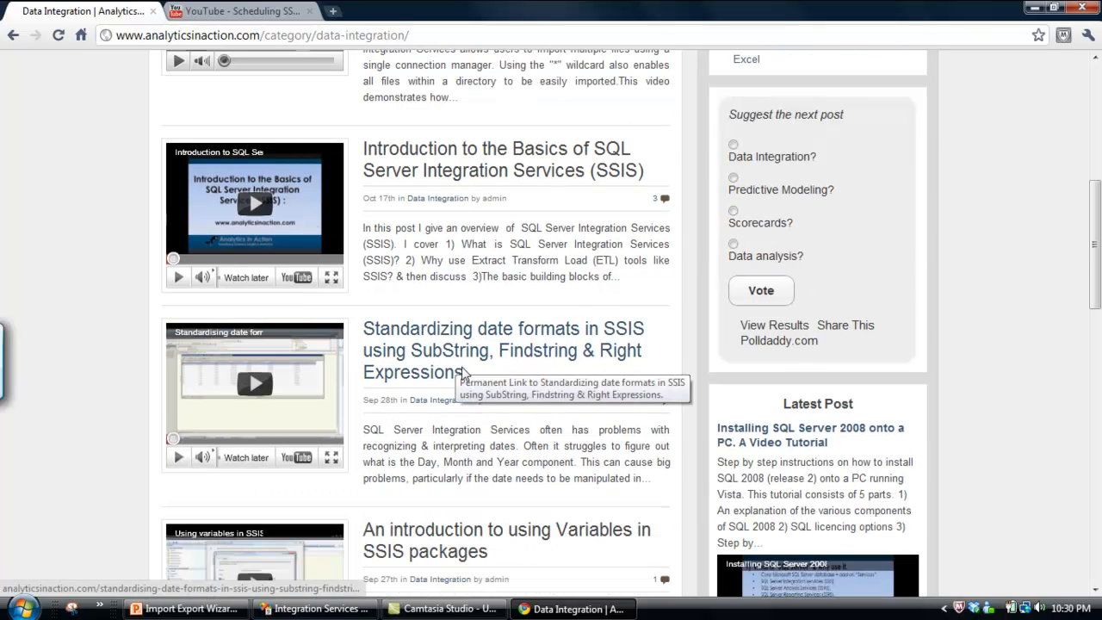
{"action": "scroll", "coordinate": [464, 374], "scroll_direction": "down", "scroll_amount": 4}
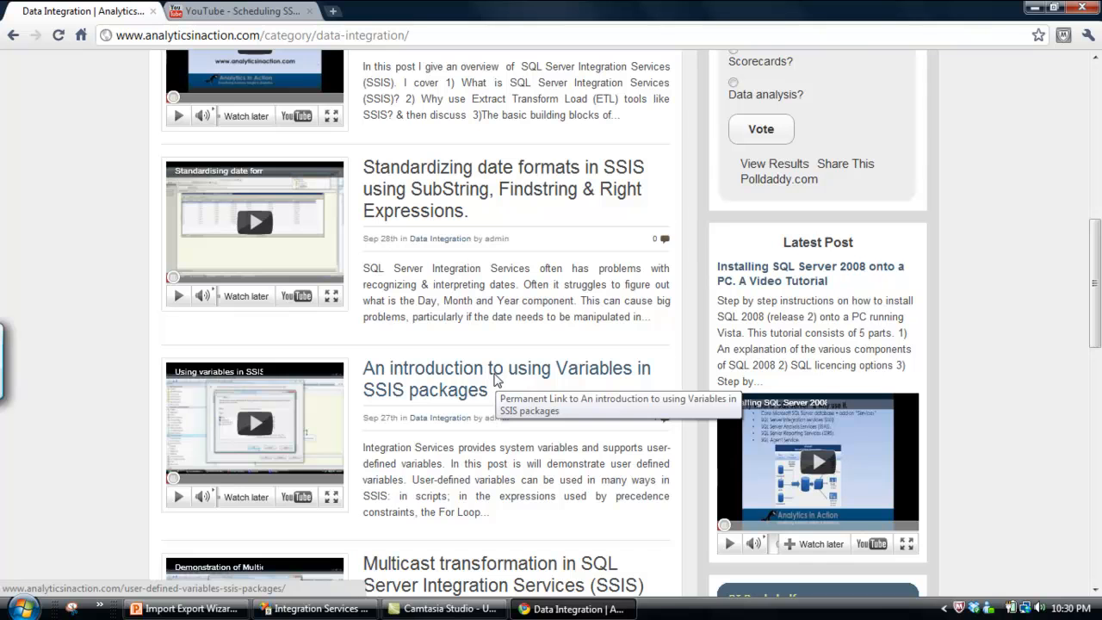
{"action": "scroll", "coordinate": [495, 379], "scroll_direction": "down", "scroll_amount": 2}
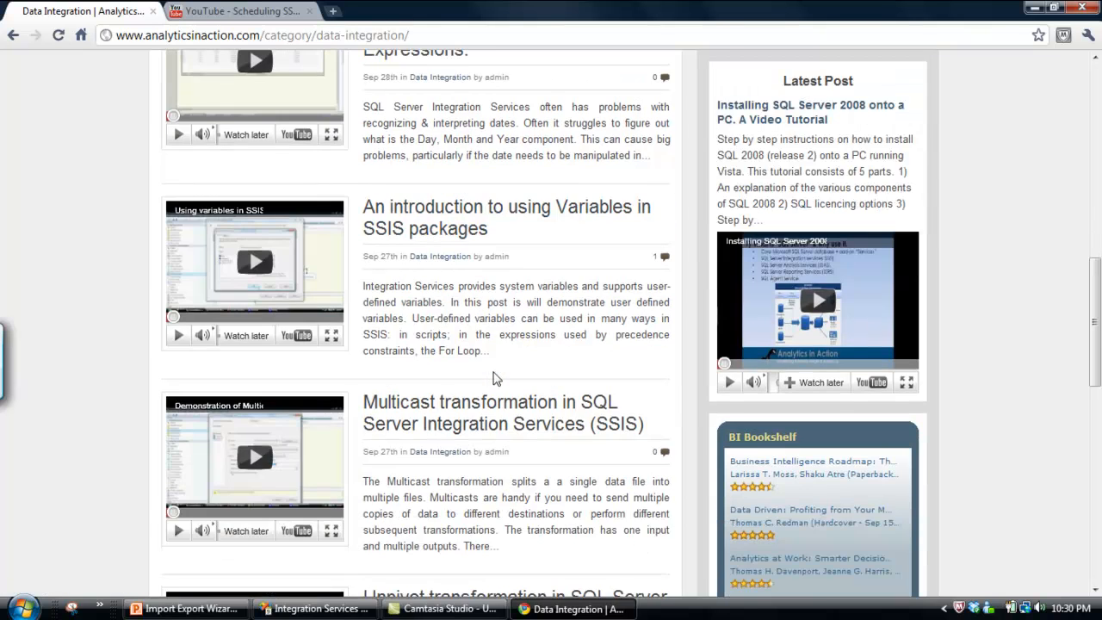
{"action": "scroll", "coordinate": [491, 256], "scroll_direction": "up", "scroll_amount": 2}
{"action": "scroll", "coordinate": [492, 256], "scroll_direction": "up", "scroll_amount": 9}
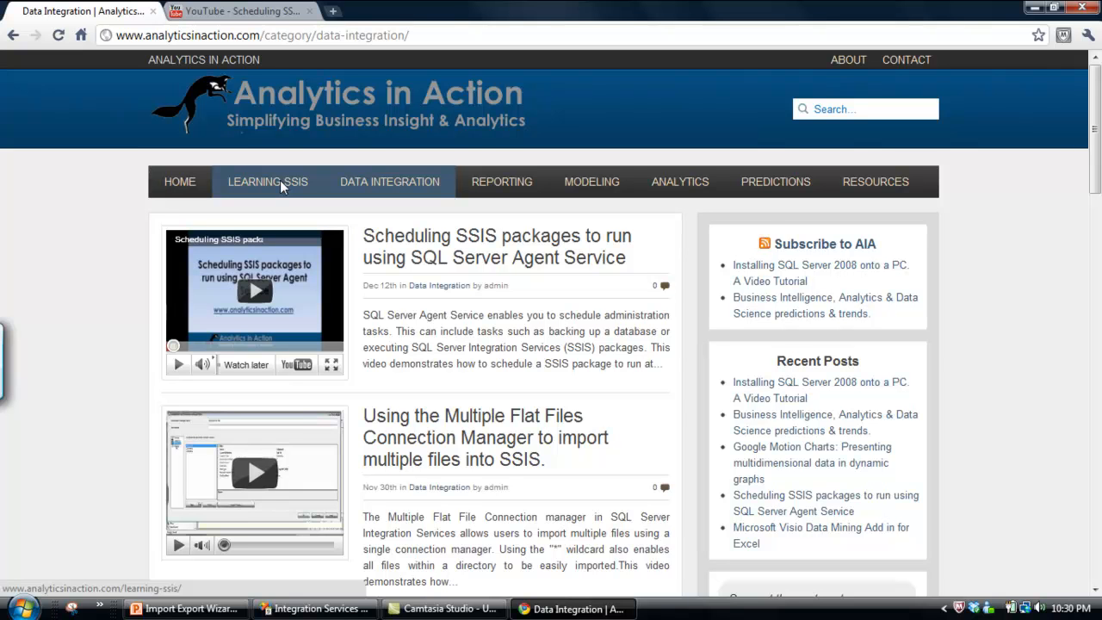
- Show the YouTube page of the video about scheduling SSIS packages with SQL Server Agent Service
{"action": "left_click", "coordinate": [234, 10]}
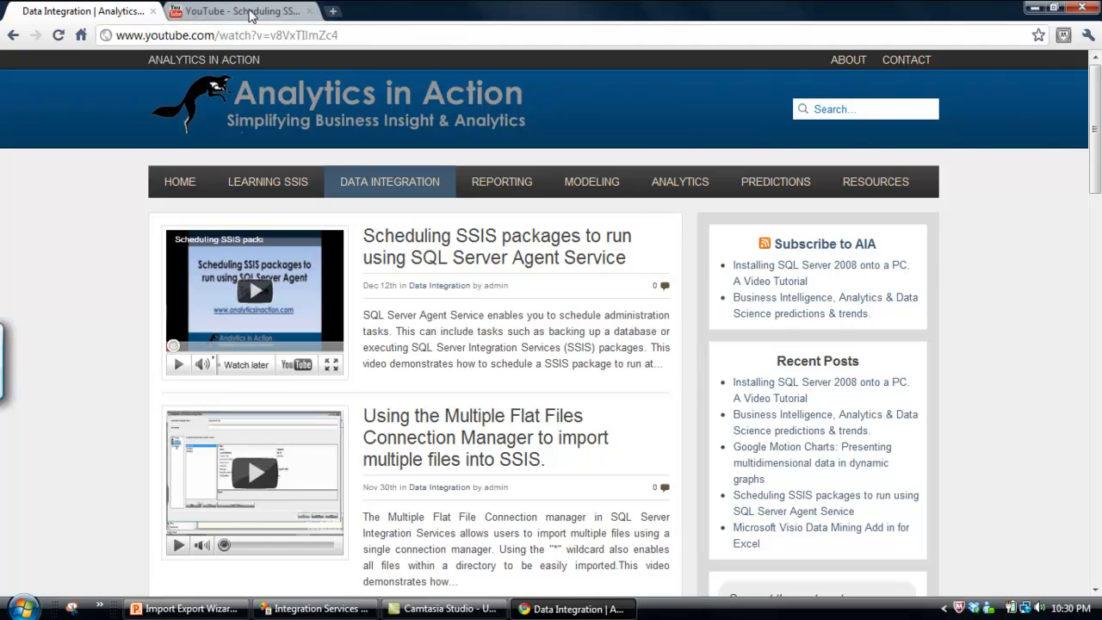